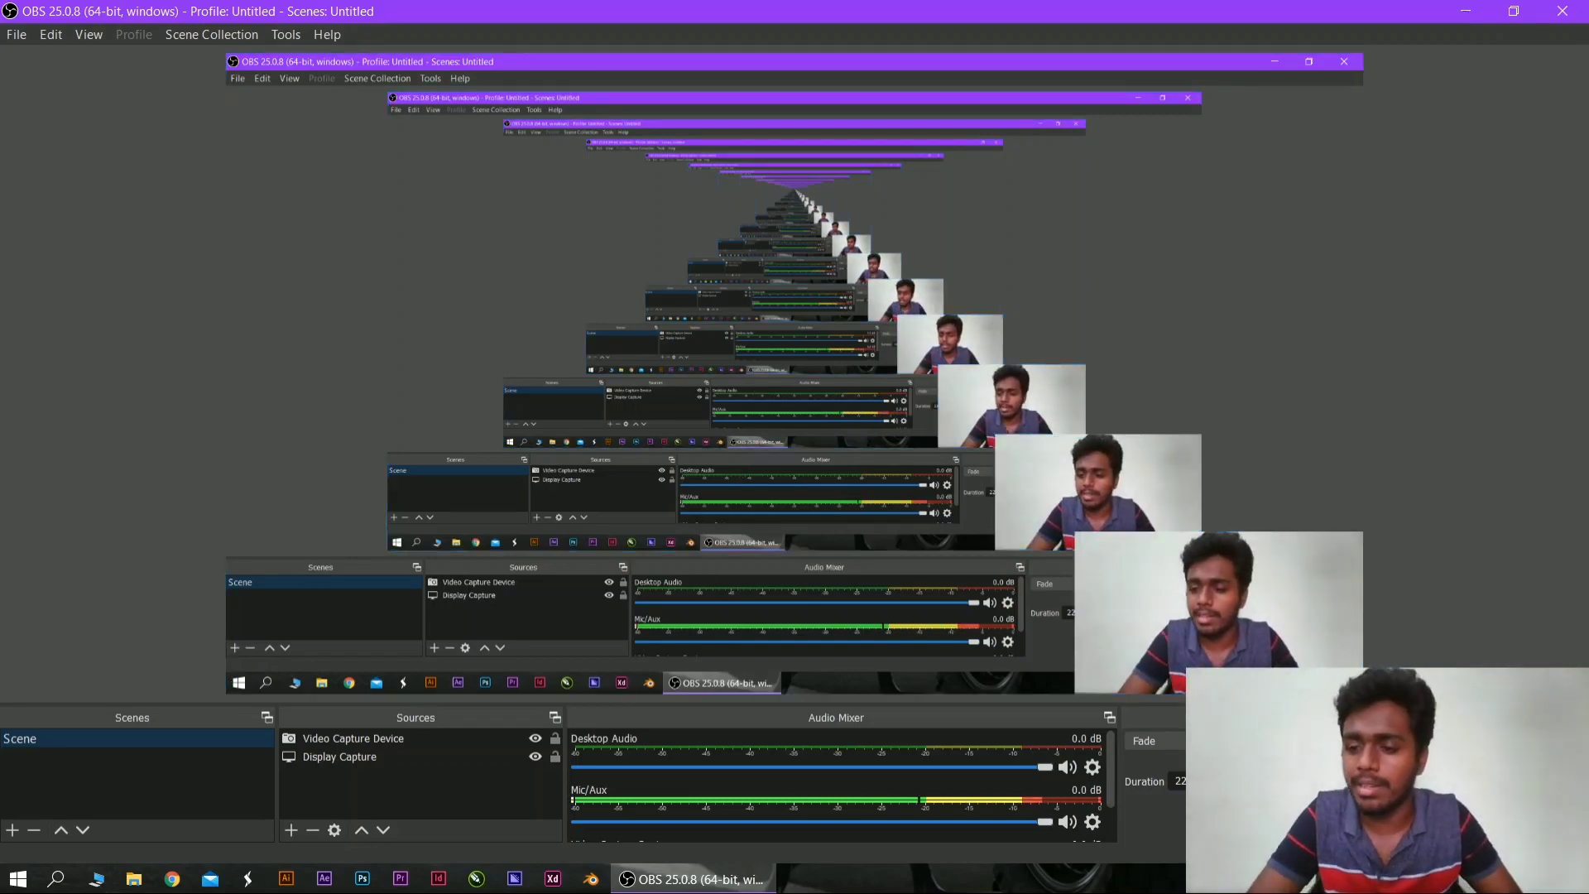
Show the desktop with Win+D, minimizing the OBS Studio window.
key(super+d)
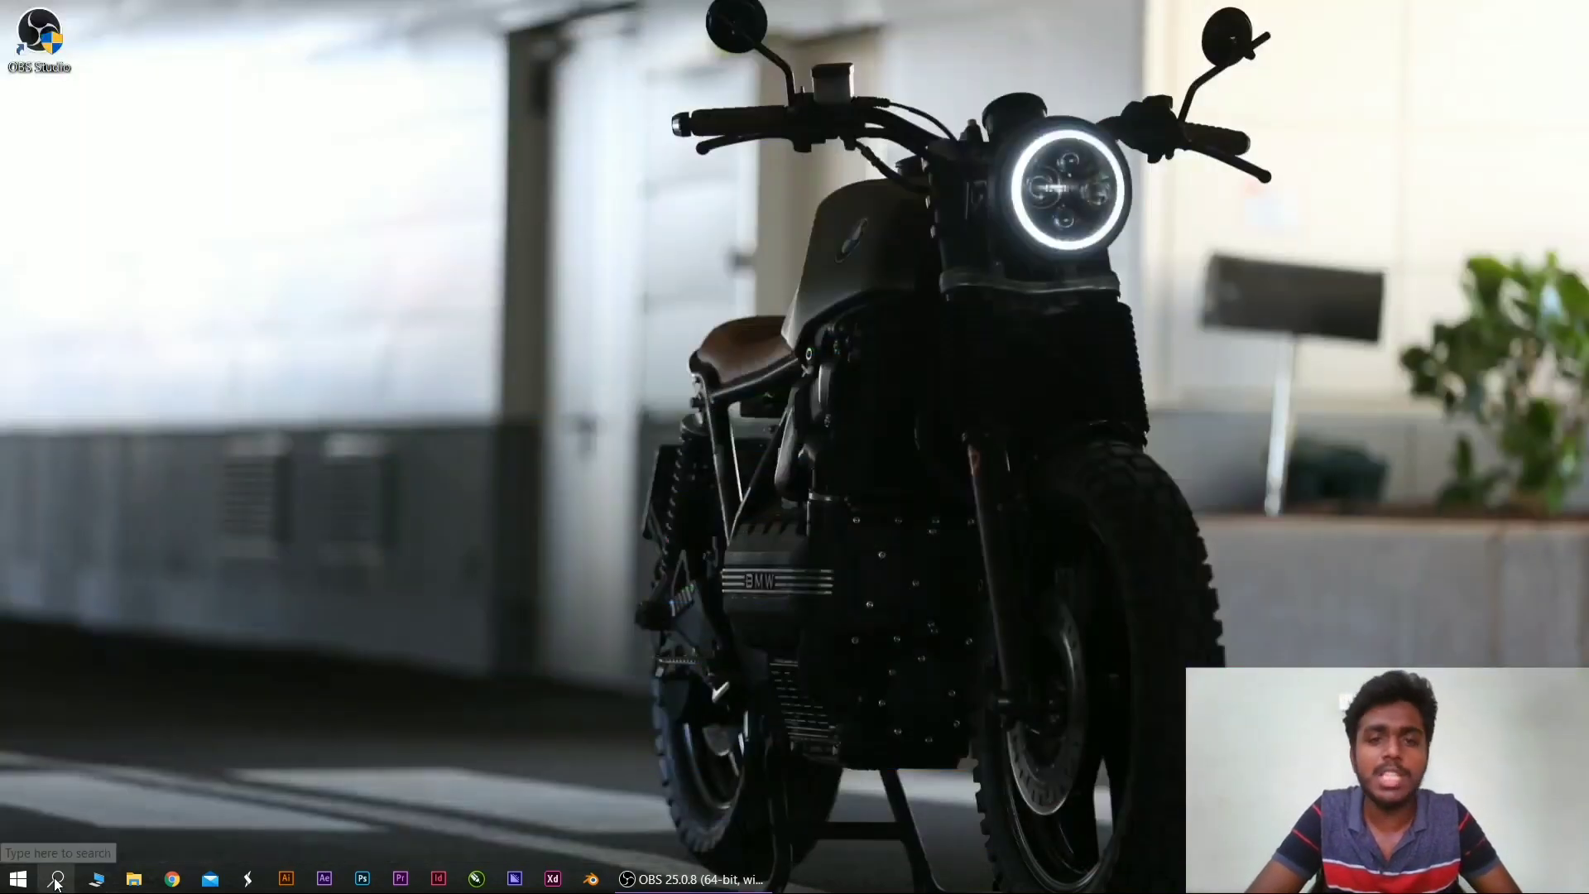
Search Windows for 'obs' and open the OBS Studio (64bit) shortcut's file location.
click(56, 879)
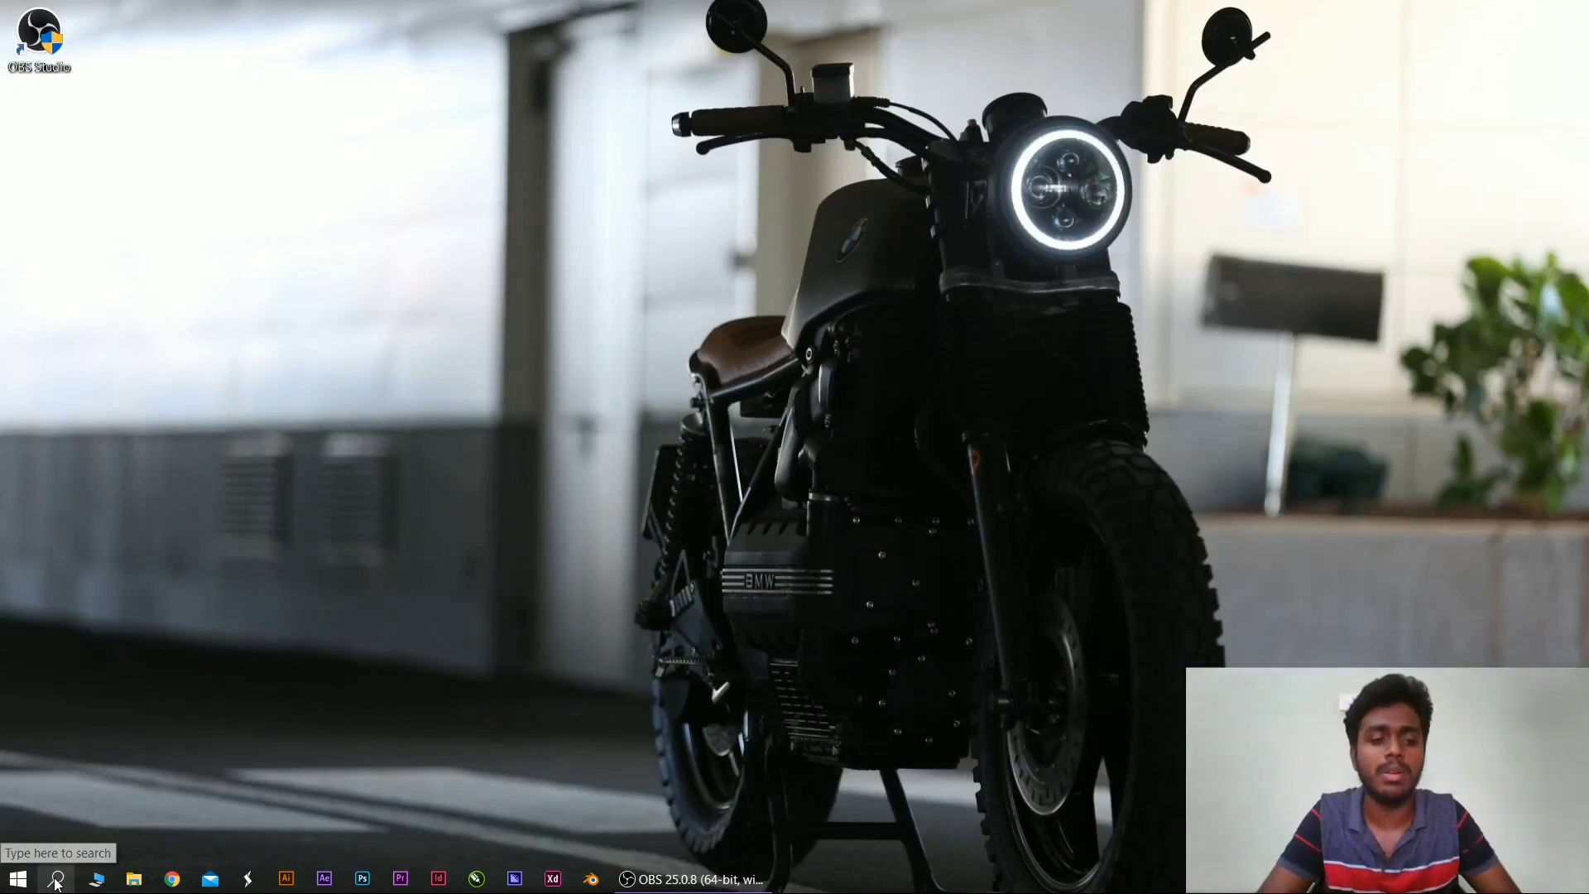
text(obs)
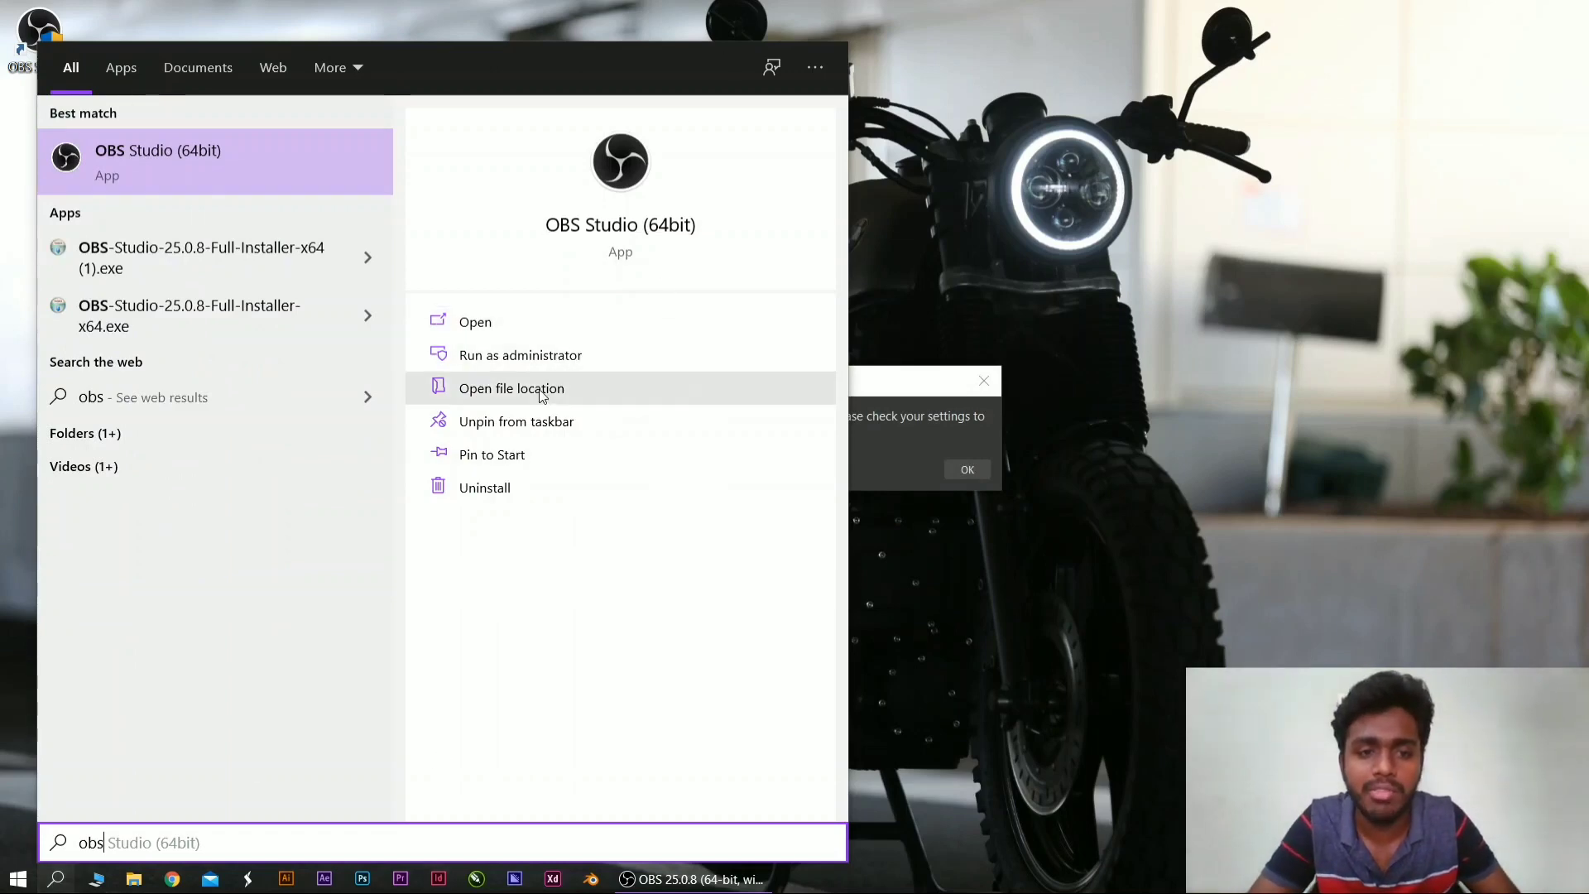
click(528, 389)
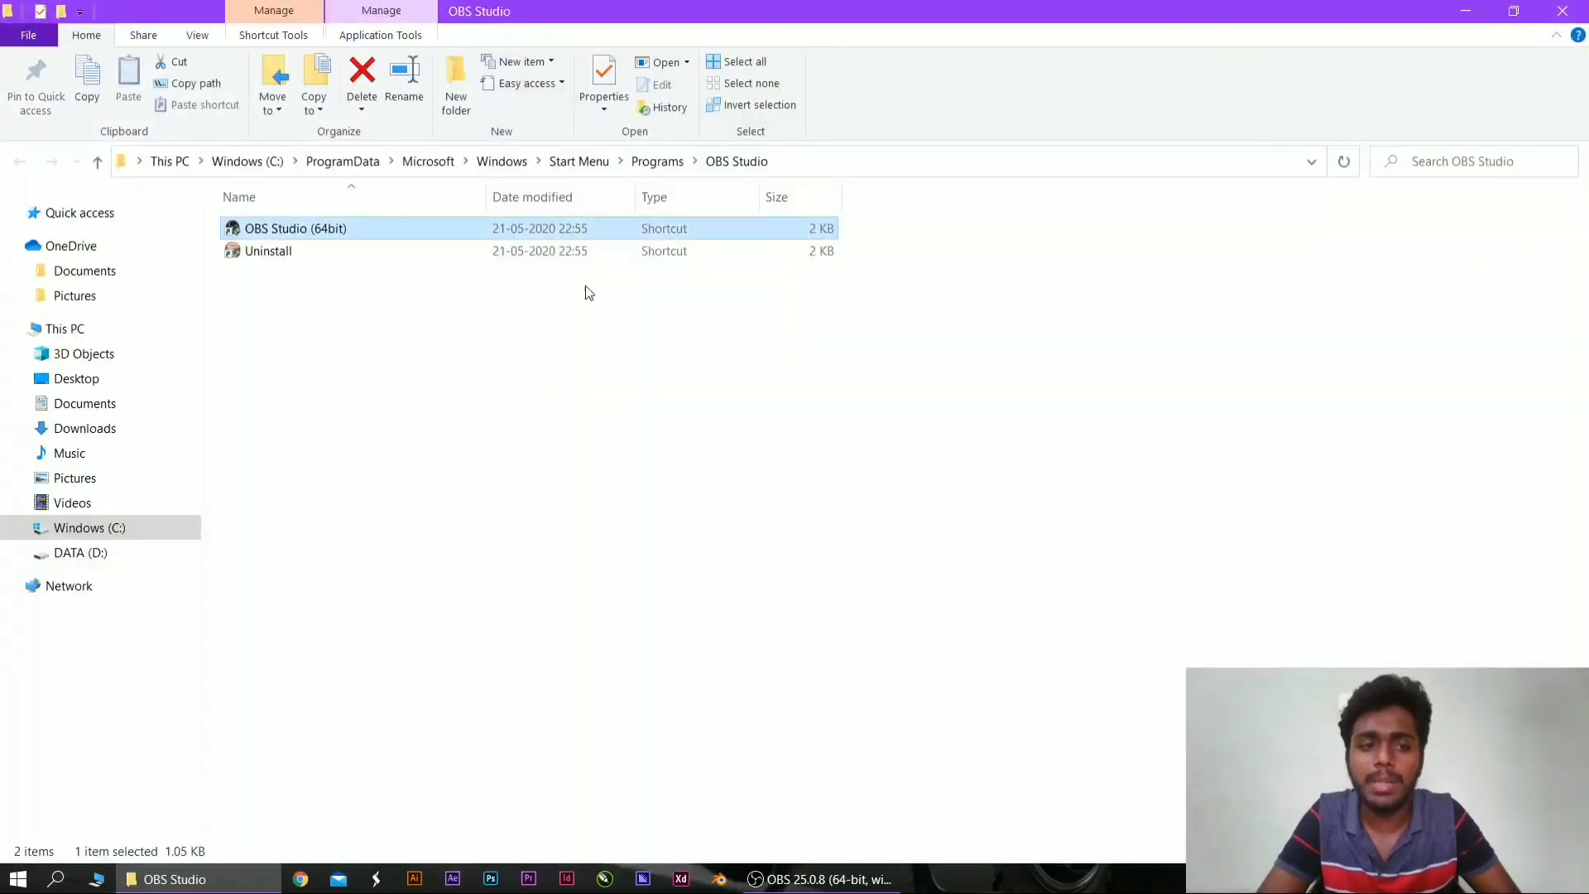
Open the OBS Studio (64bit) shortcut's Properties on its Compatibility settings.
double_click(548, 234)
right_click(510, 226)
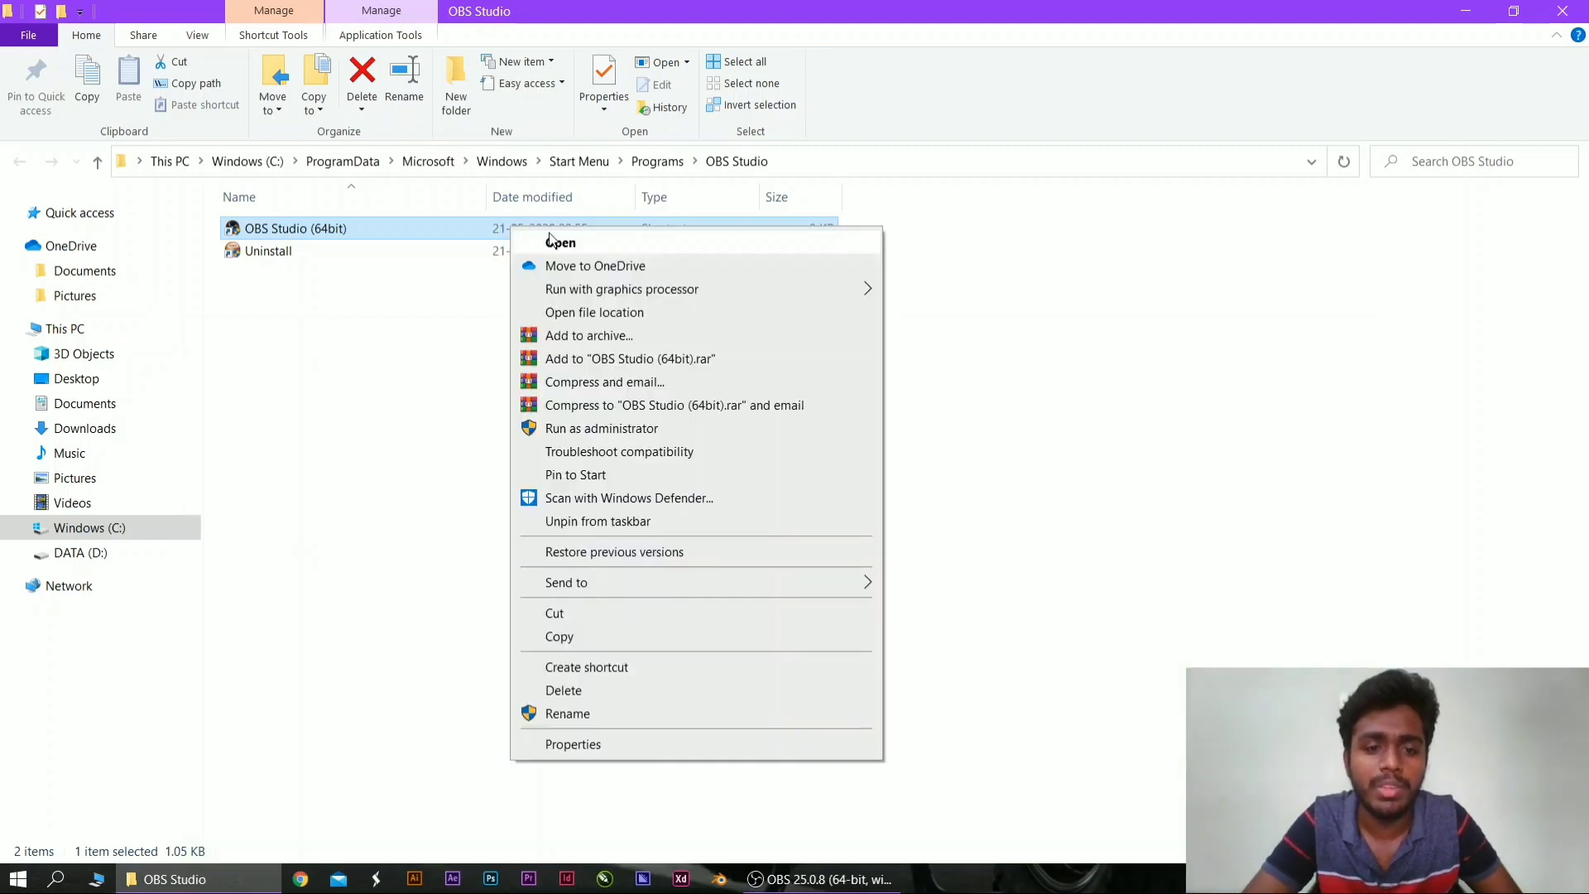
click(624, 743)
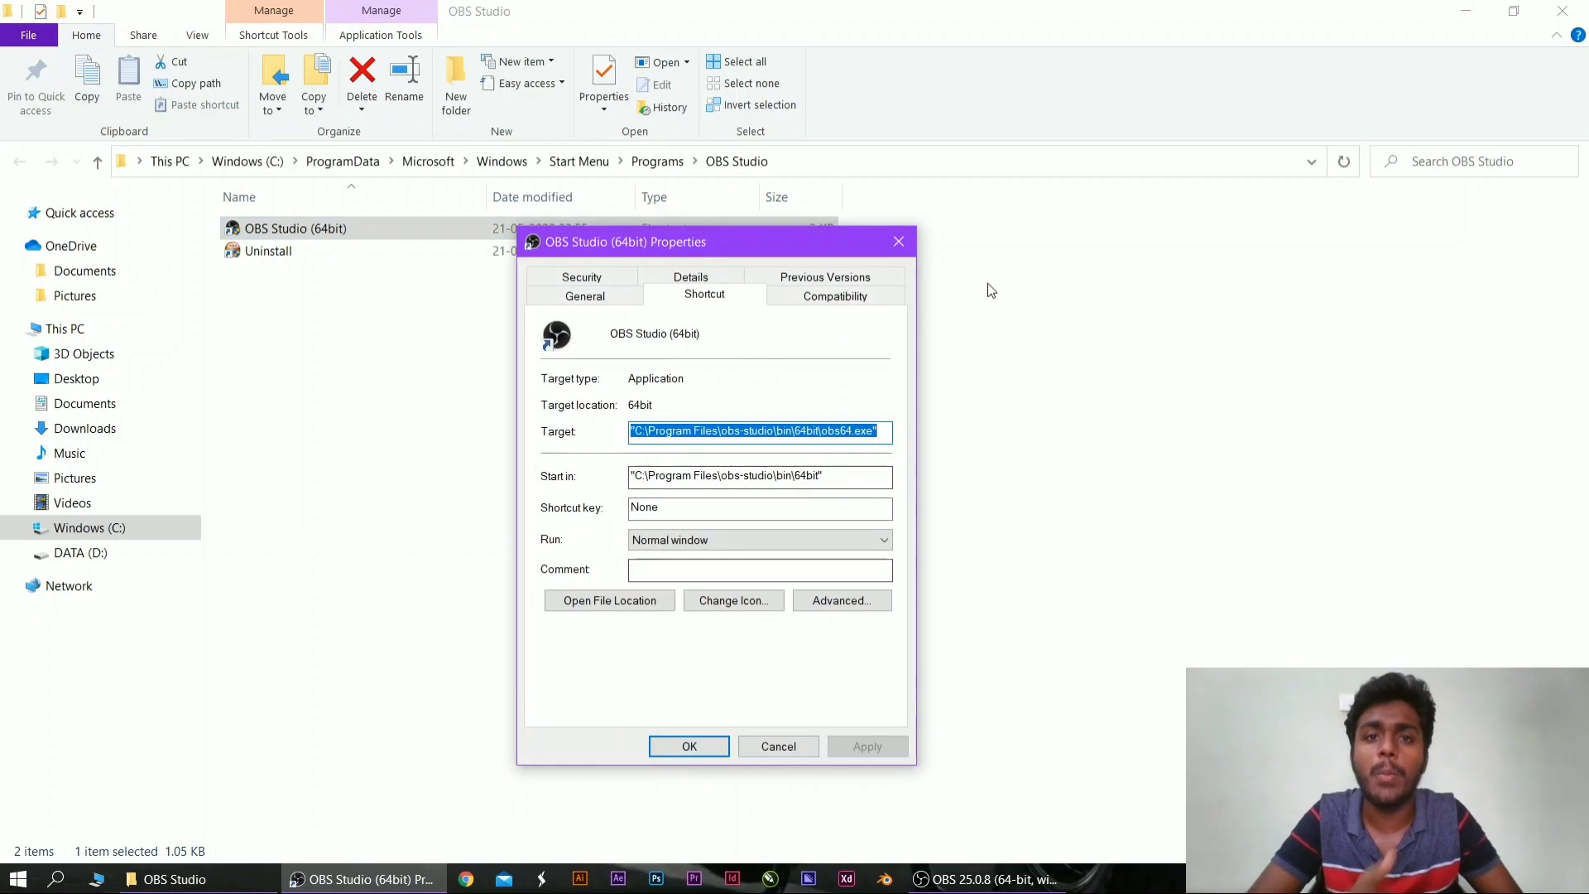
click(855, 297)
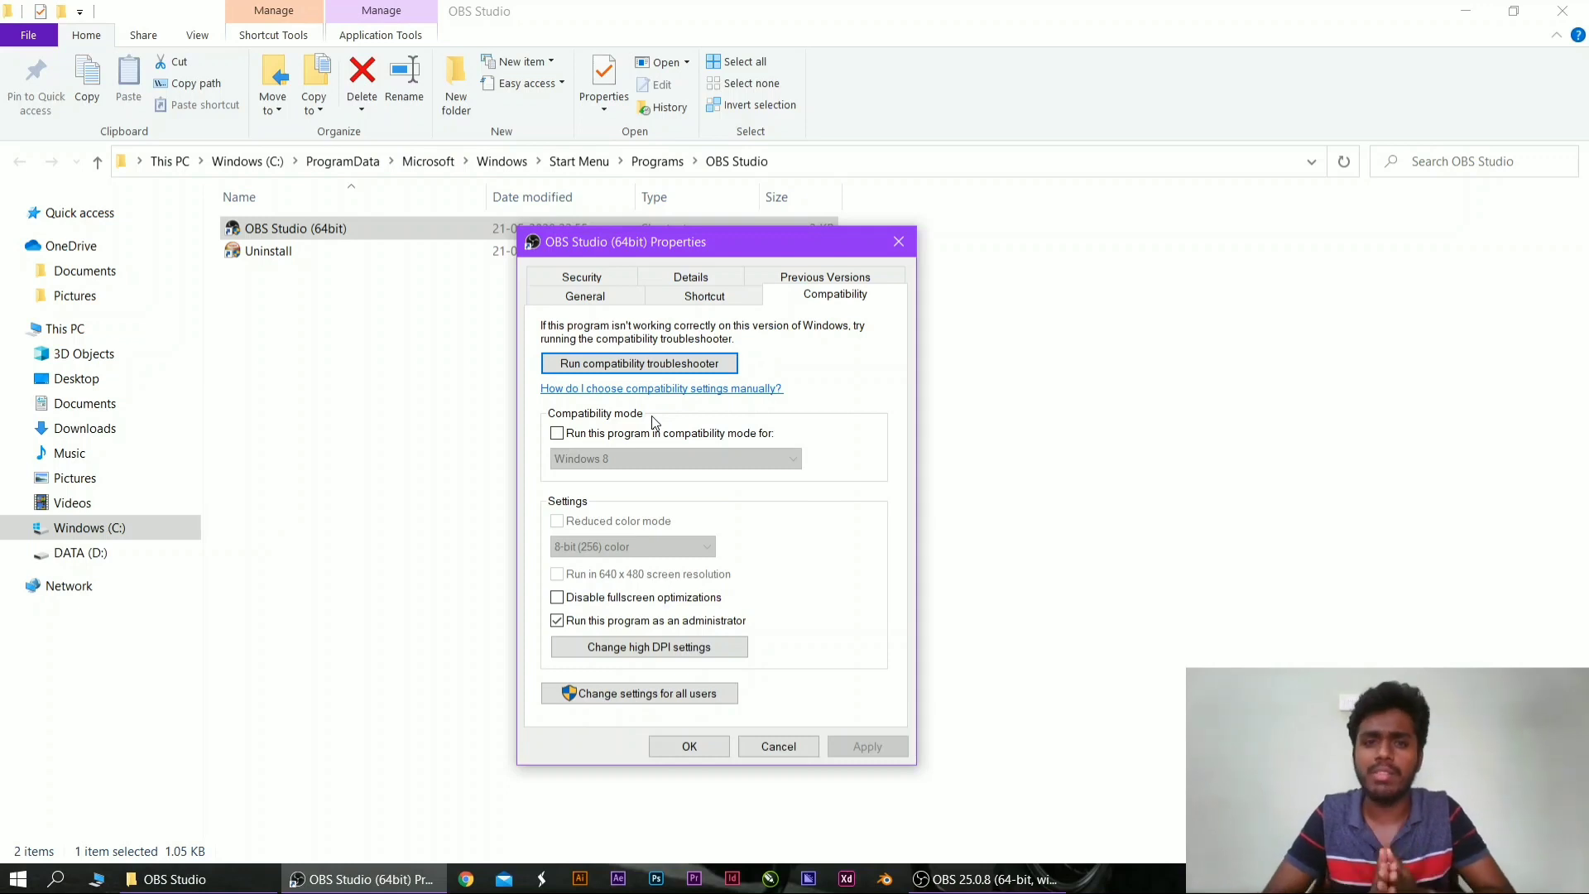
Leave compatibility mode off, then apply and close the OBS shortcut's Properties.
click(556, 433)
click(596, 459)
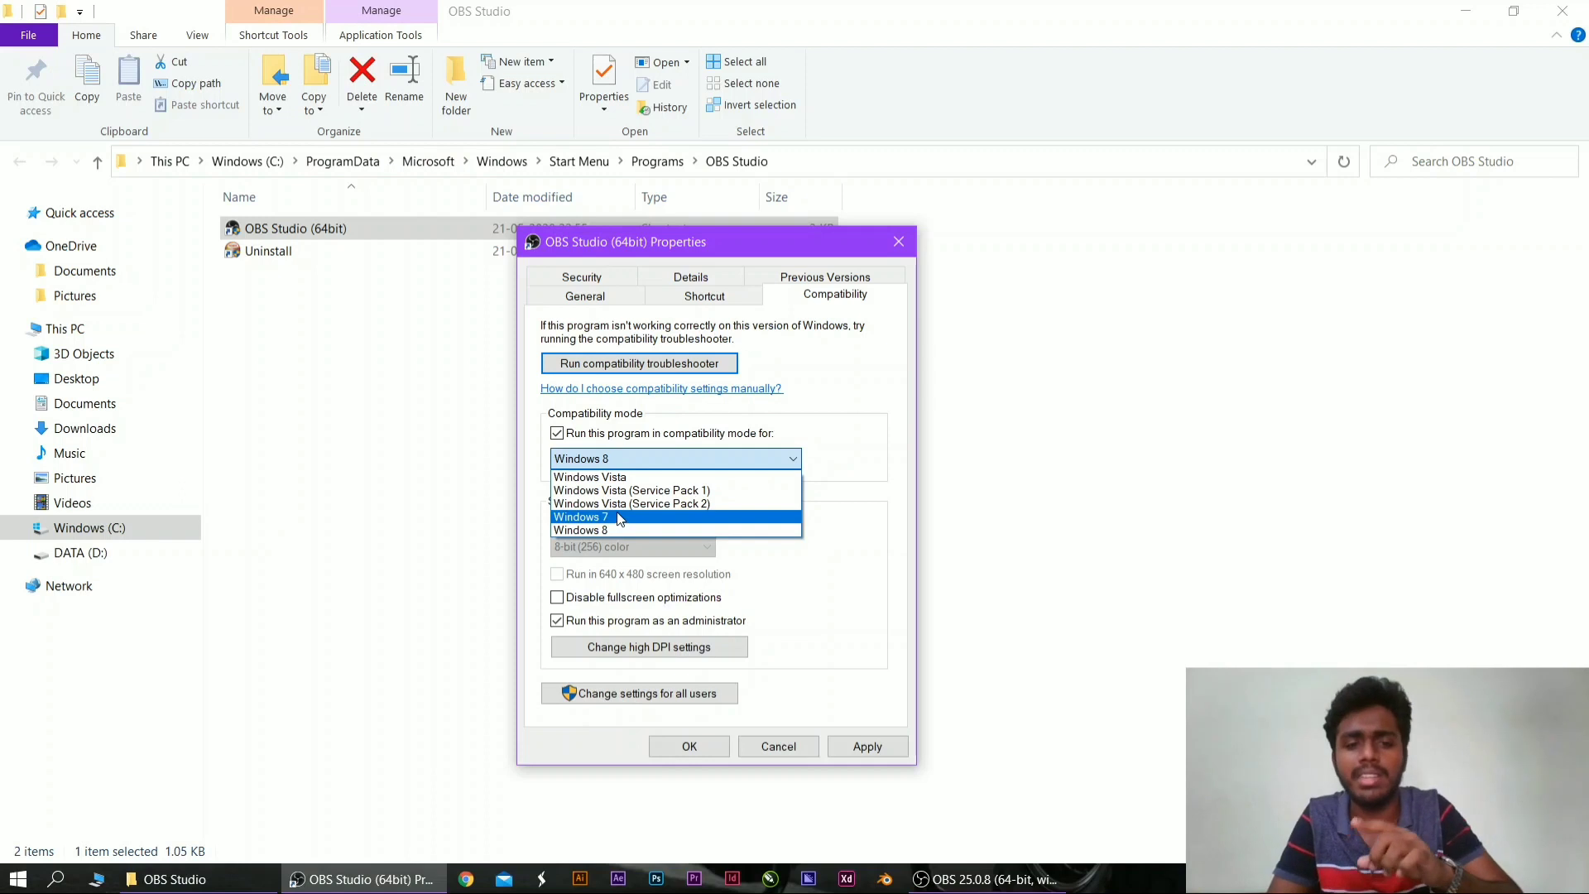
click(557, 438)
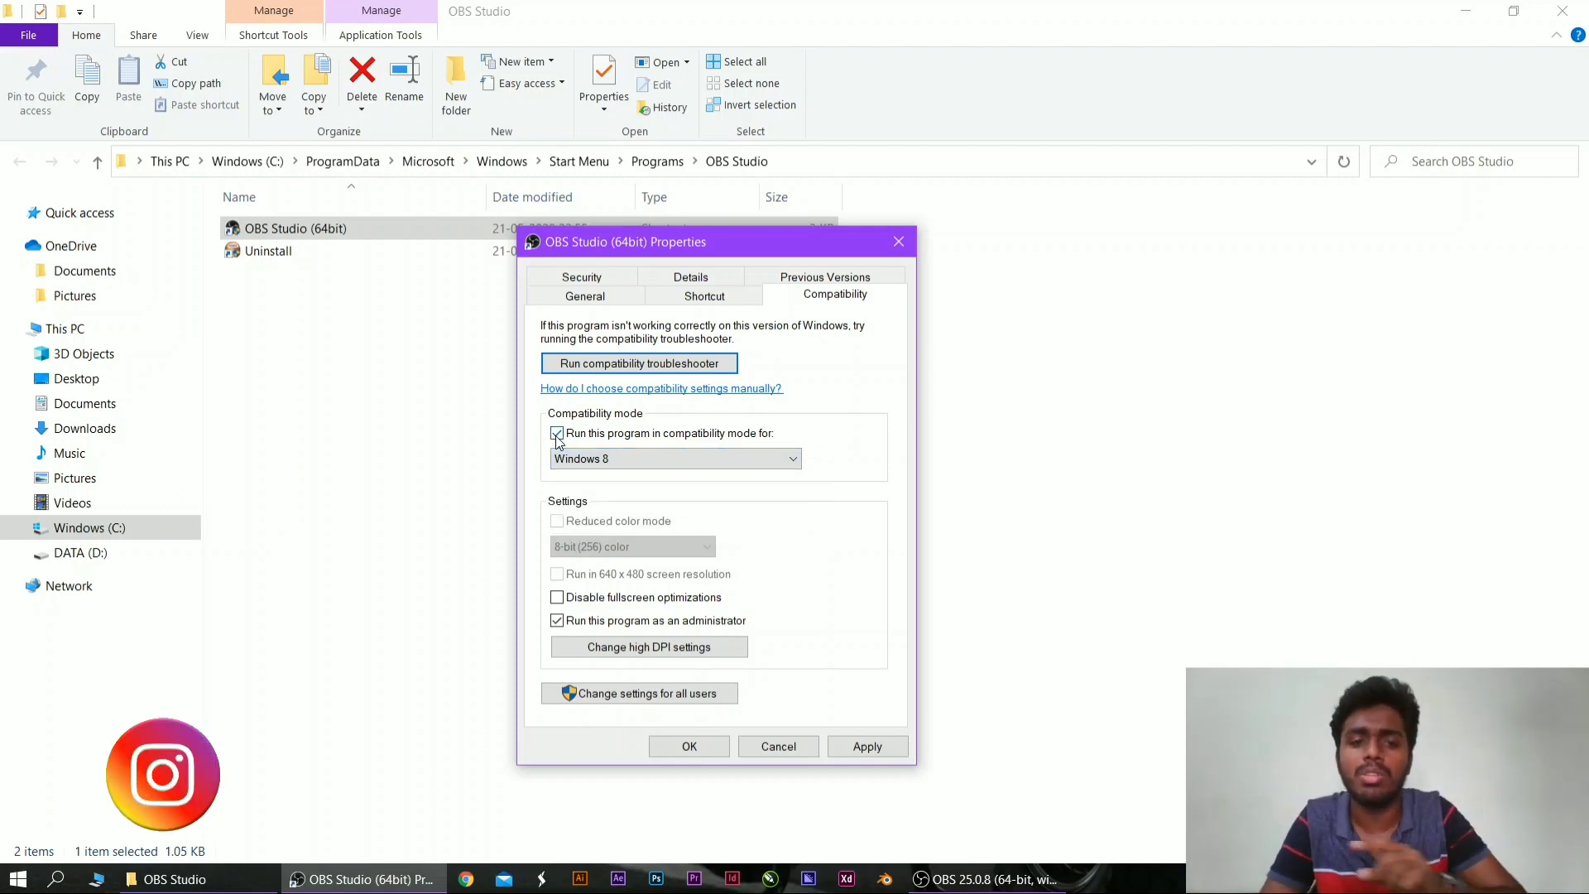
click(557, 434)
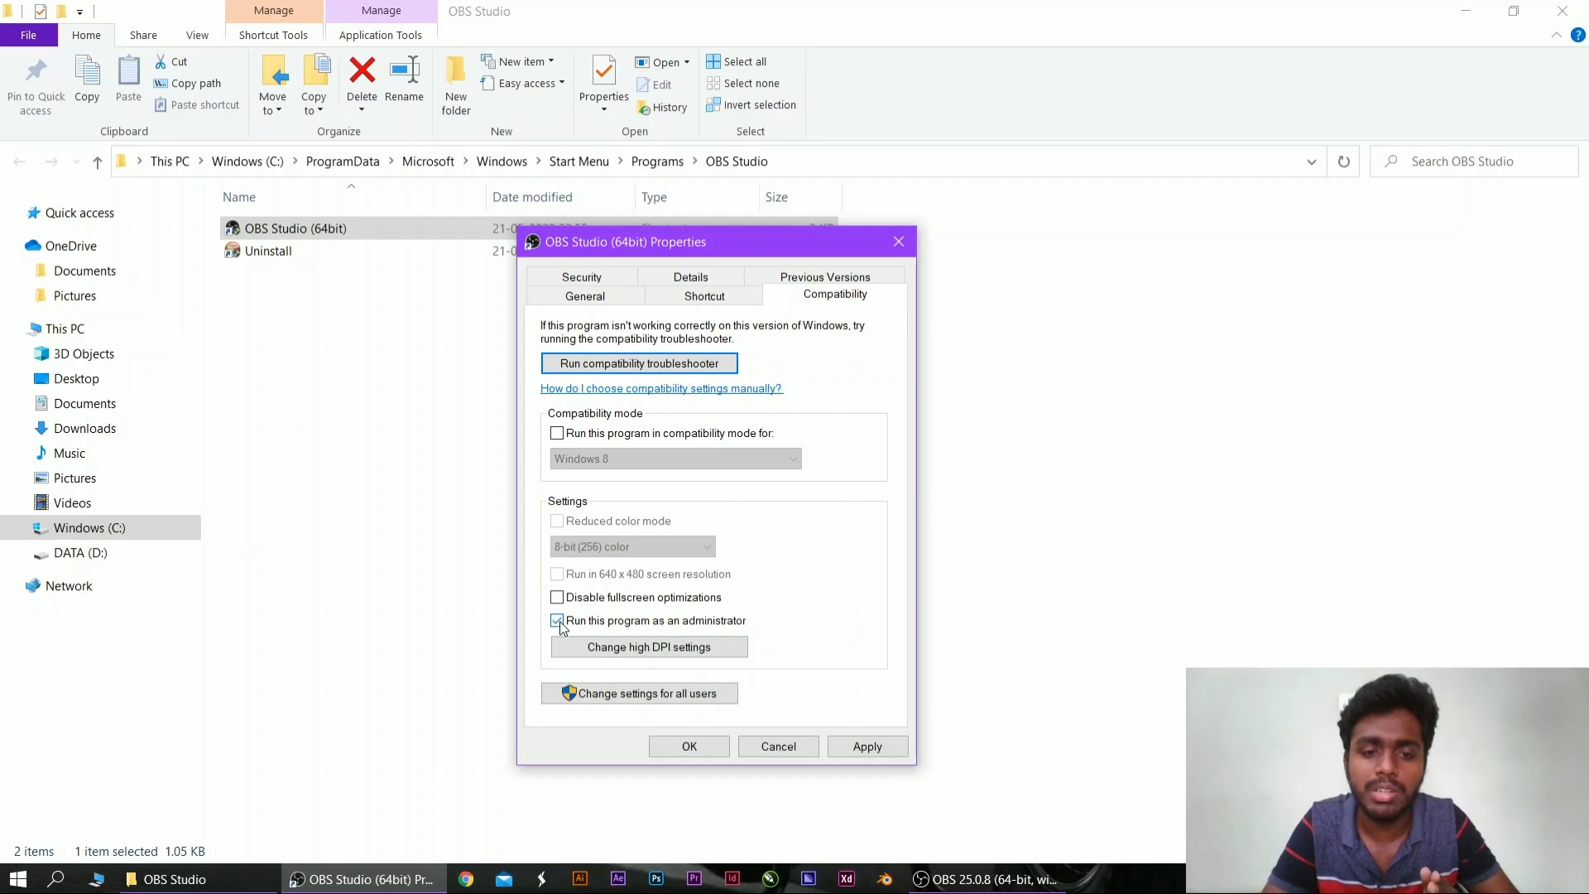
click(867, 746)
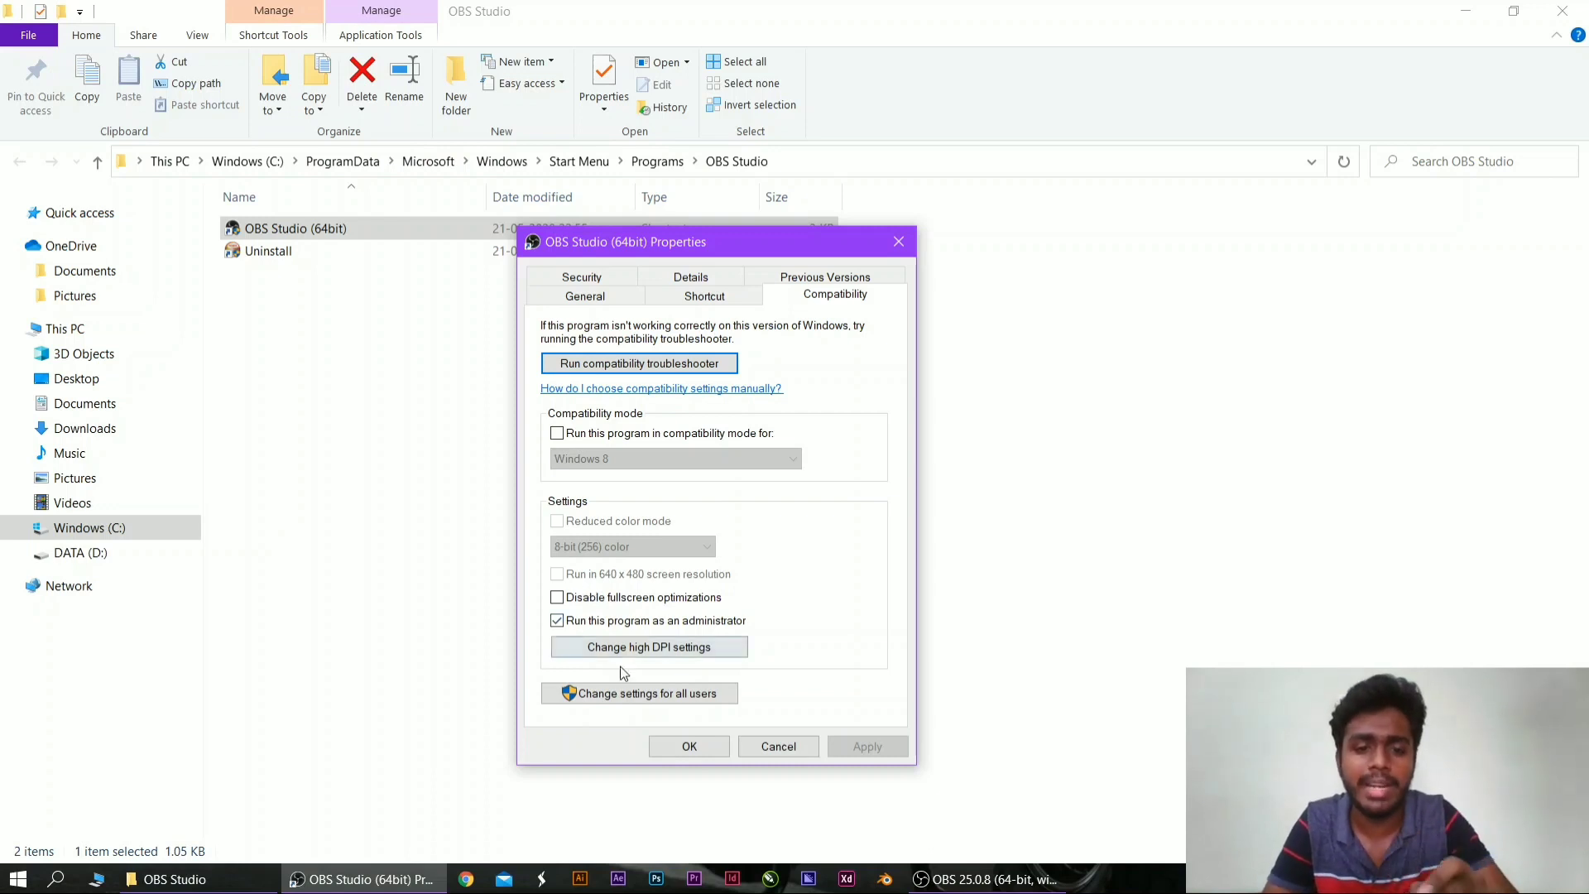
click(671, 749)
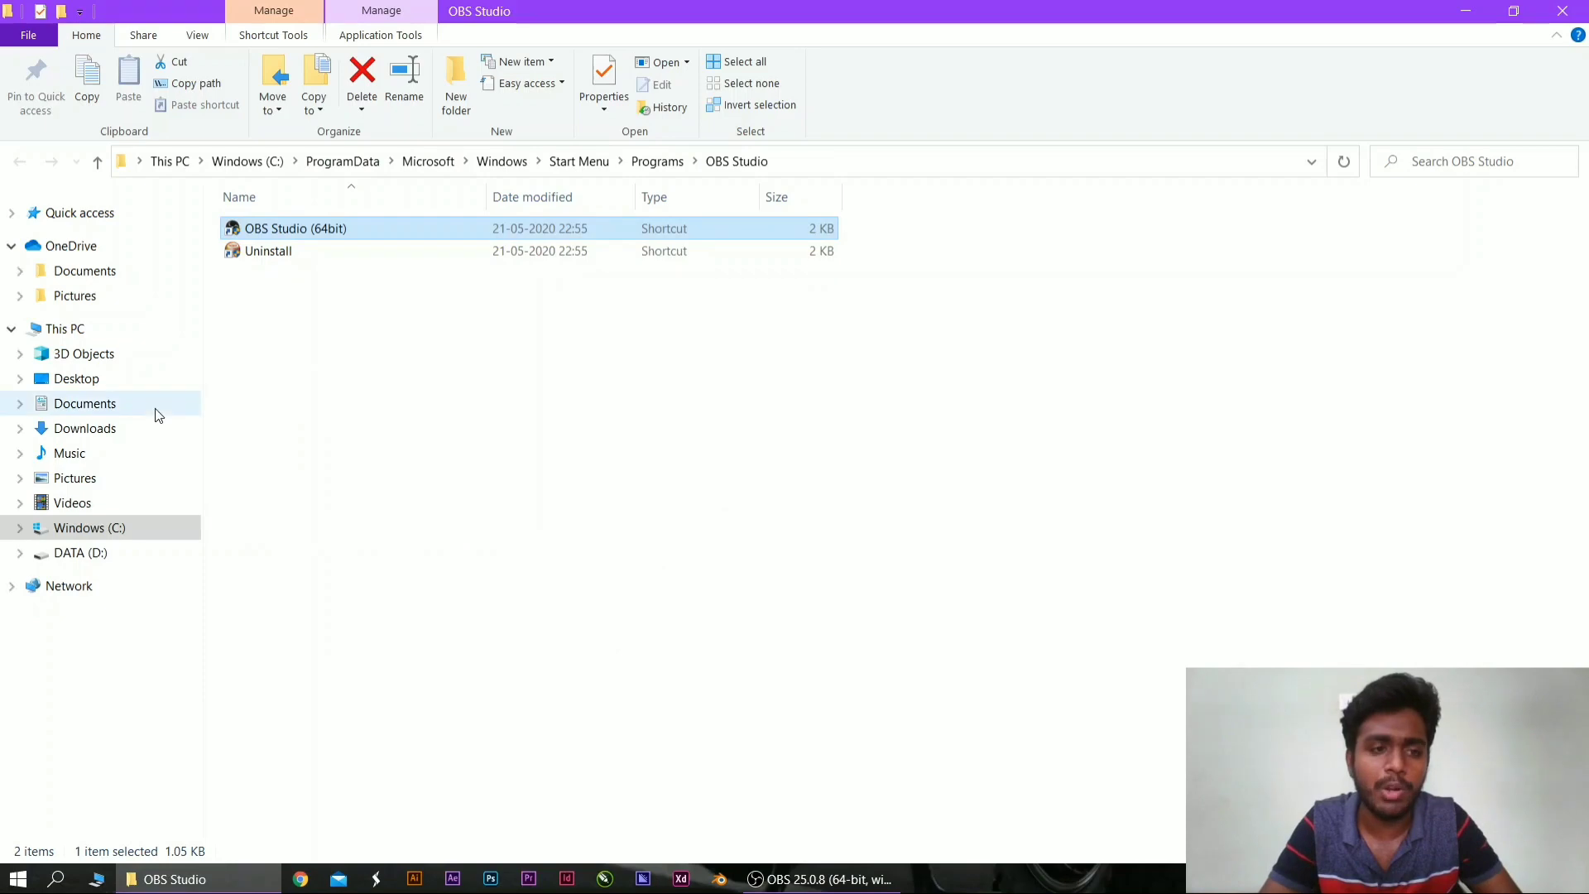
Launch Settings maximized and search 'gra' to reach Graphics settings.
click(73, 886)
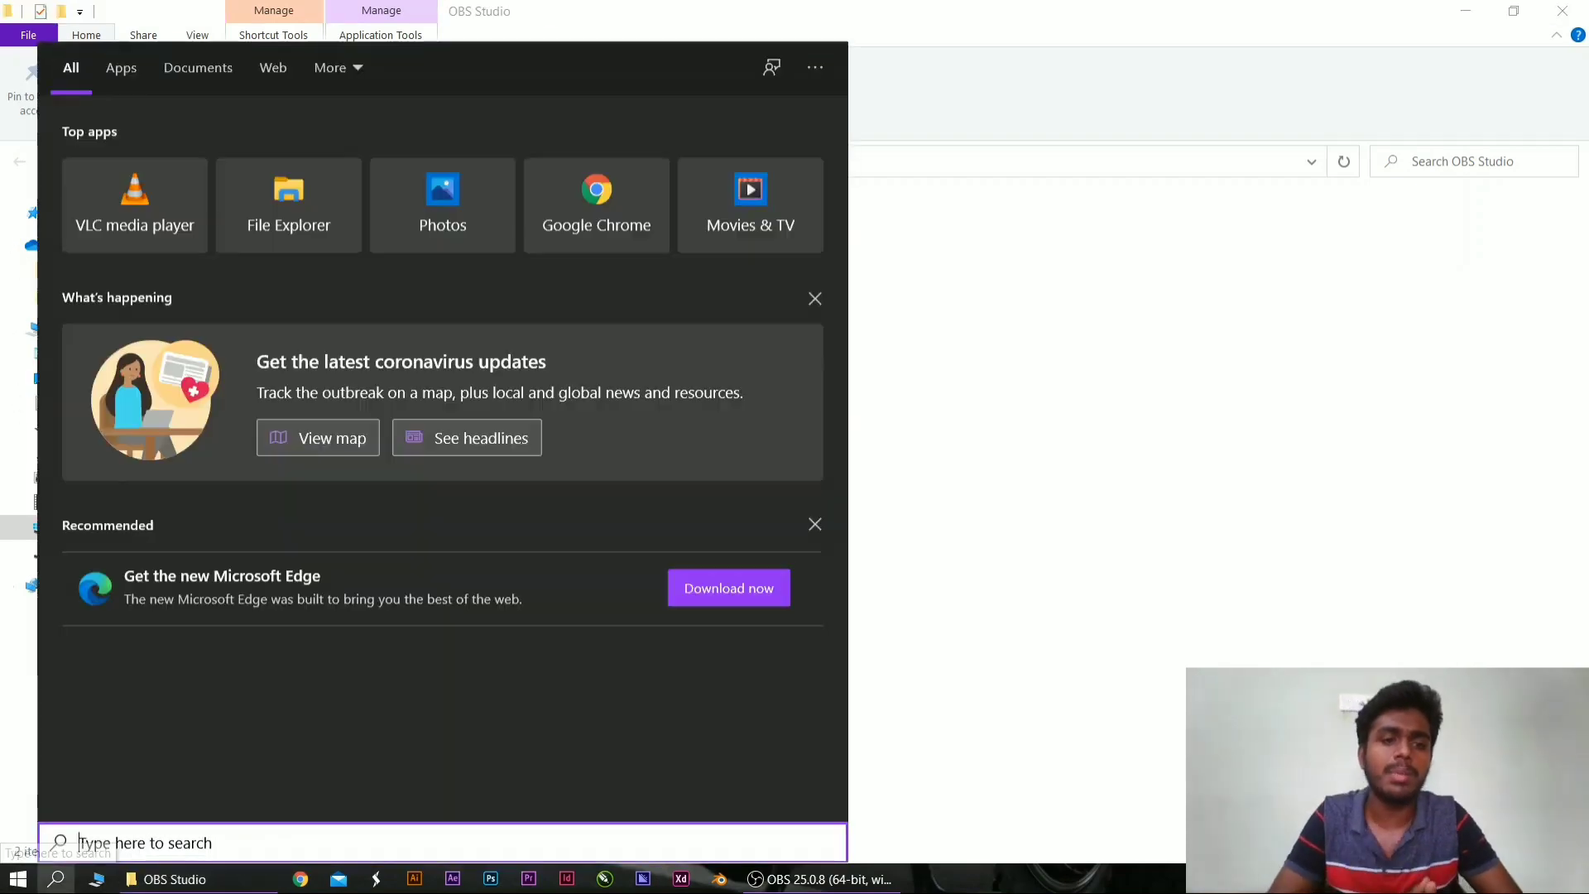
text(se)
key(Return)
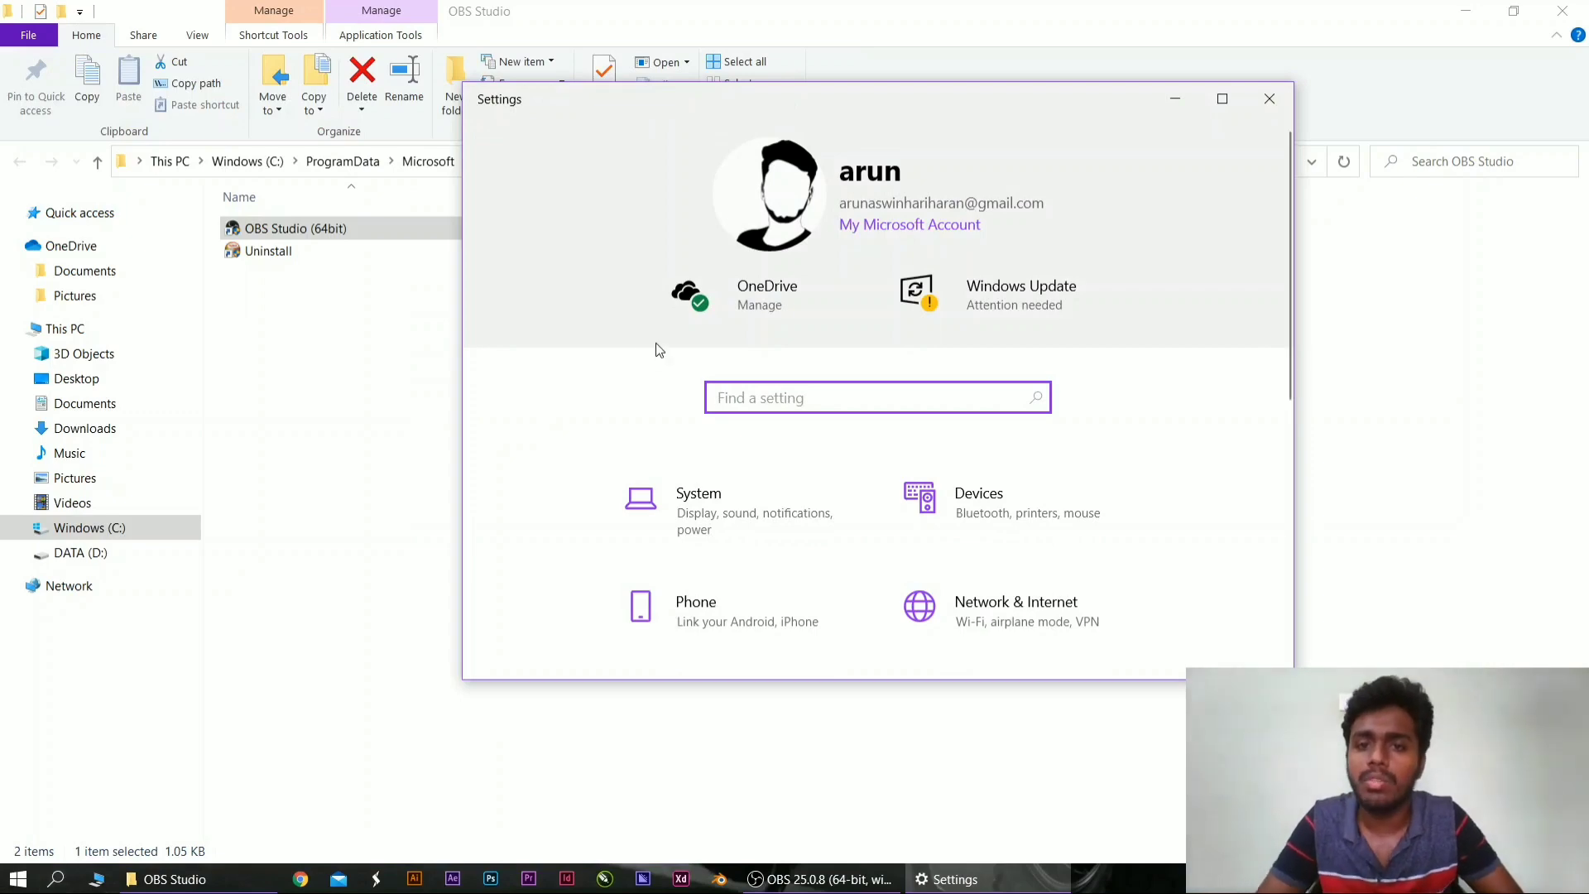
click(1219, 99)
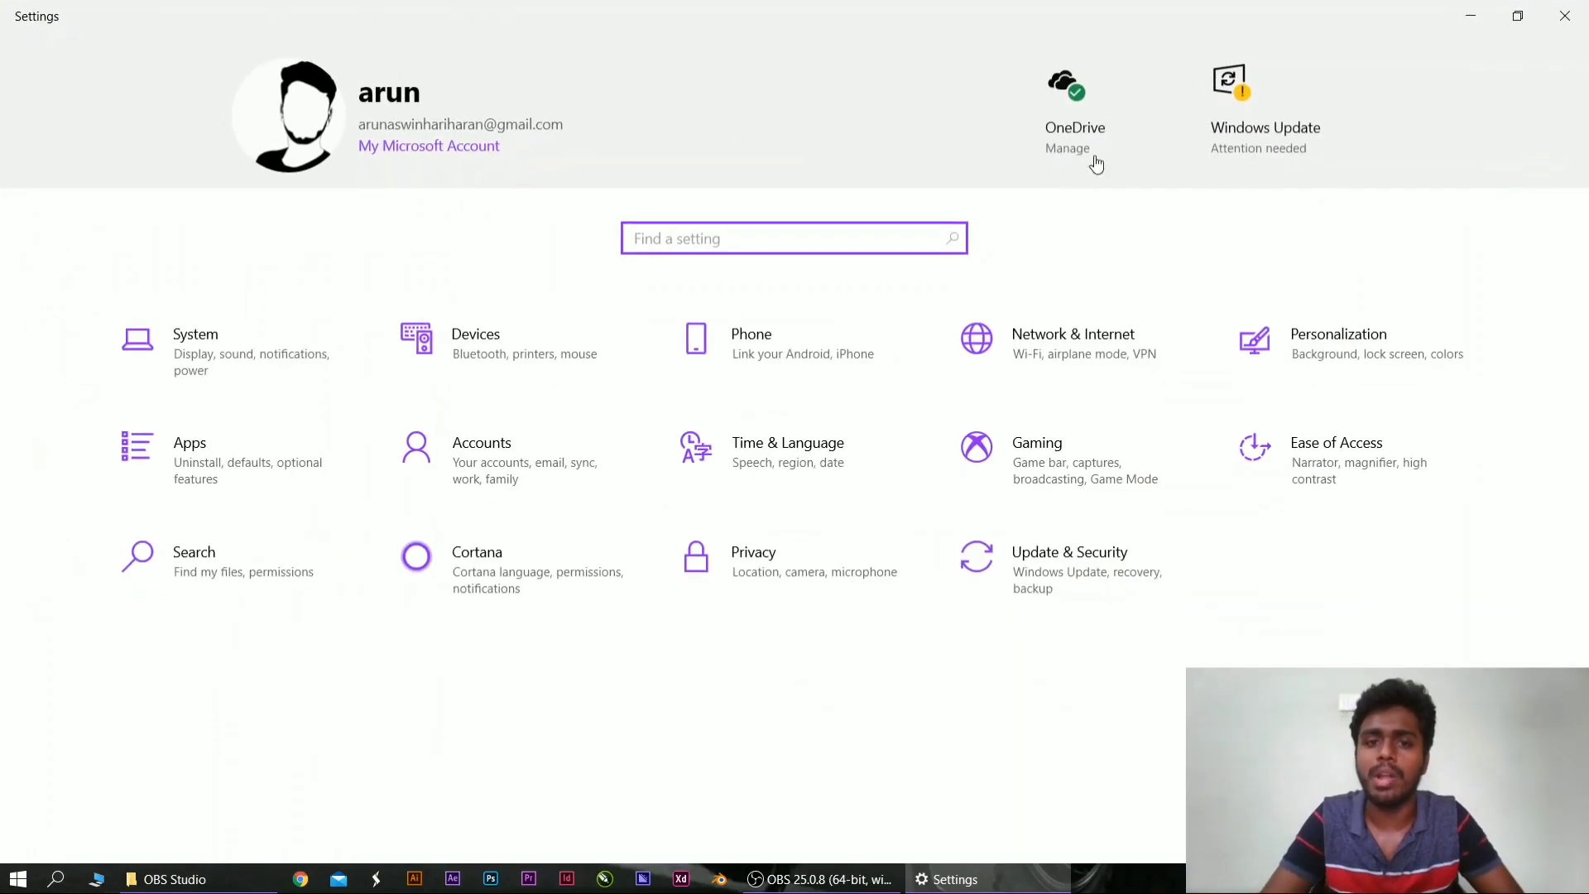
text(gra)
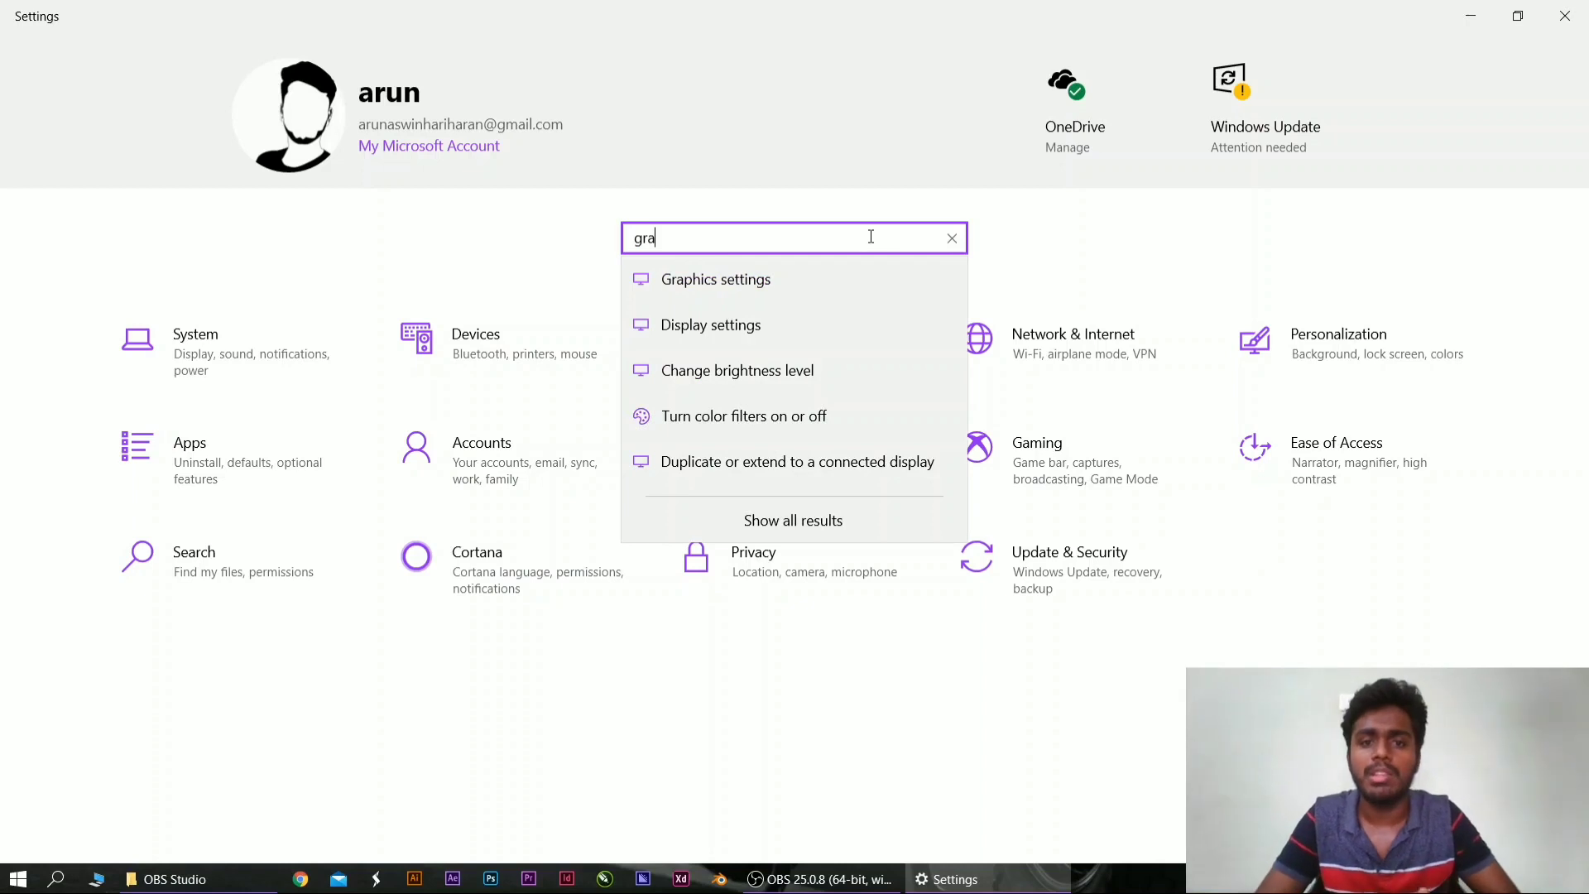
click(793, 273)
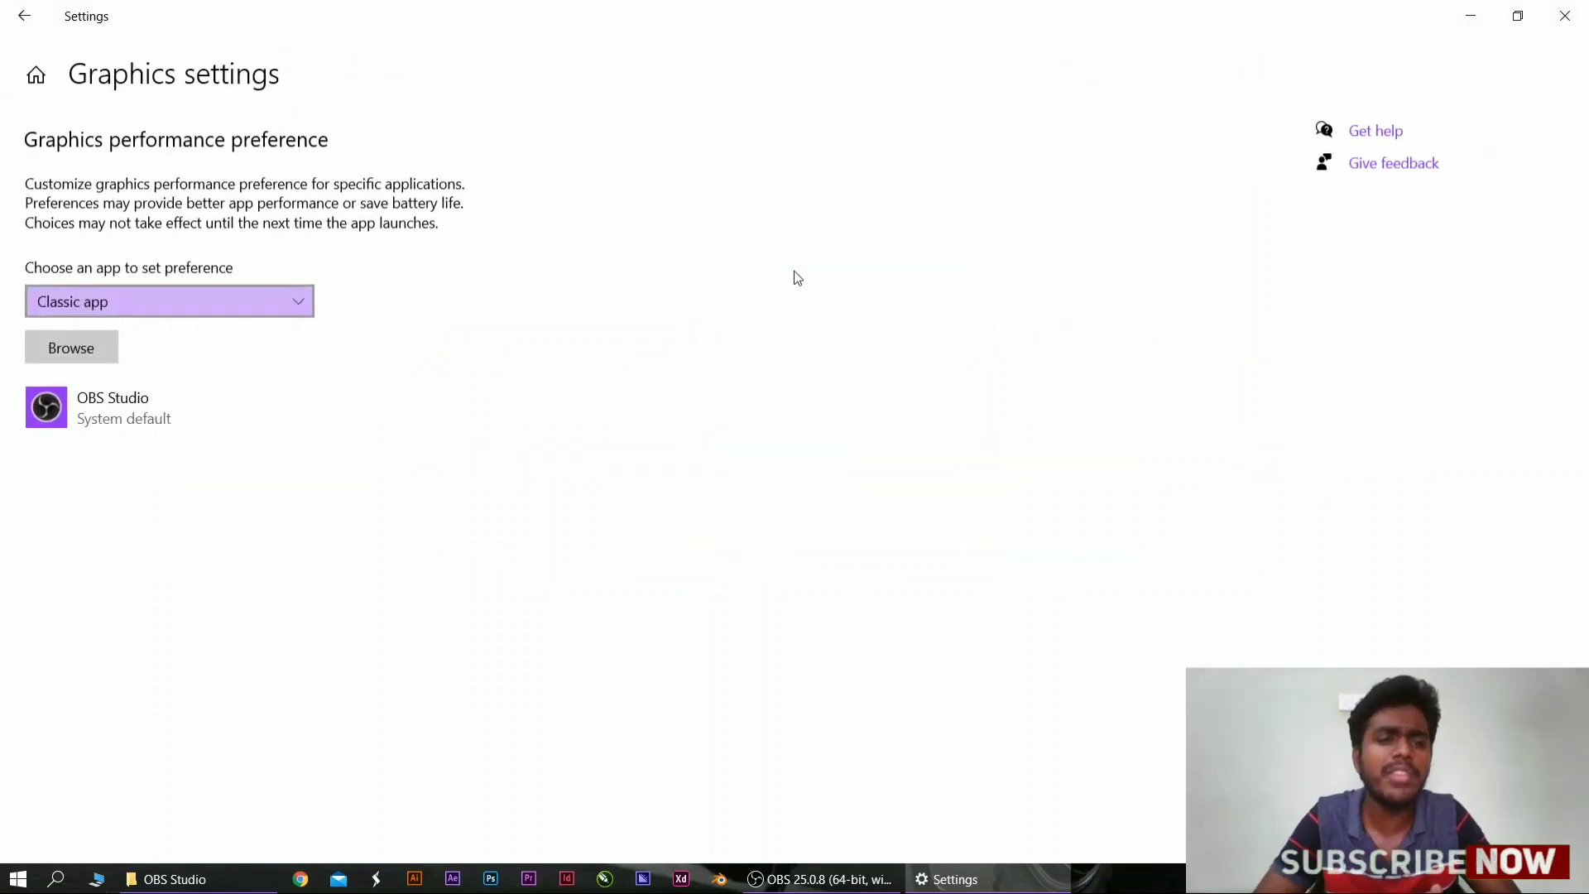
Choose Classic app as the app type and browse for the program to add.
click(291, 302)
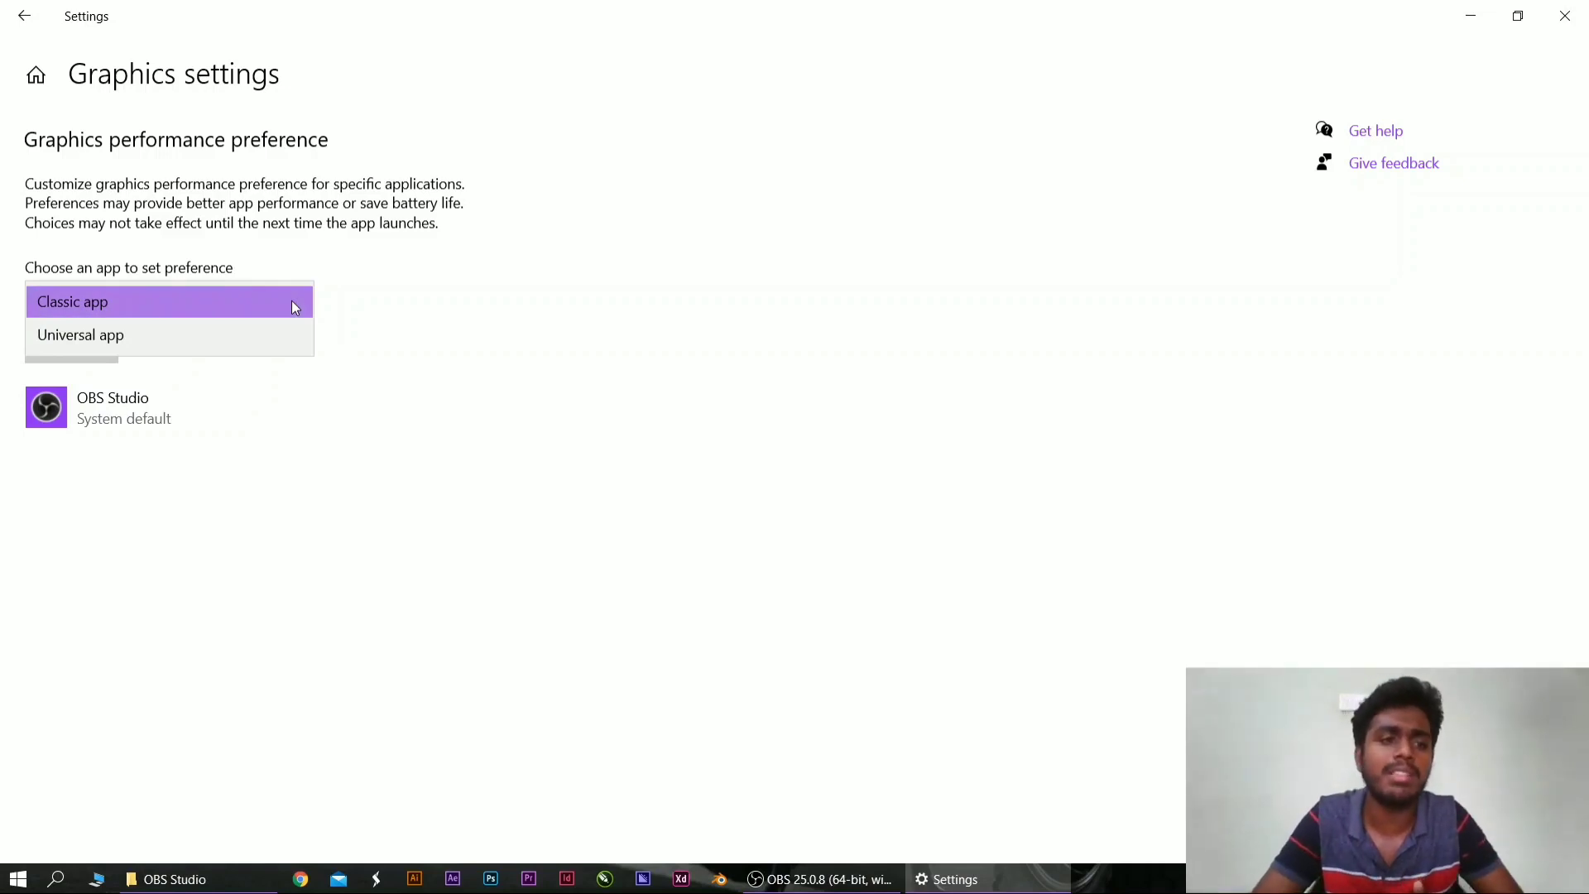
click(293, 304)
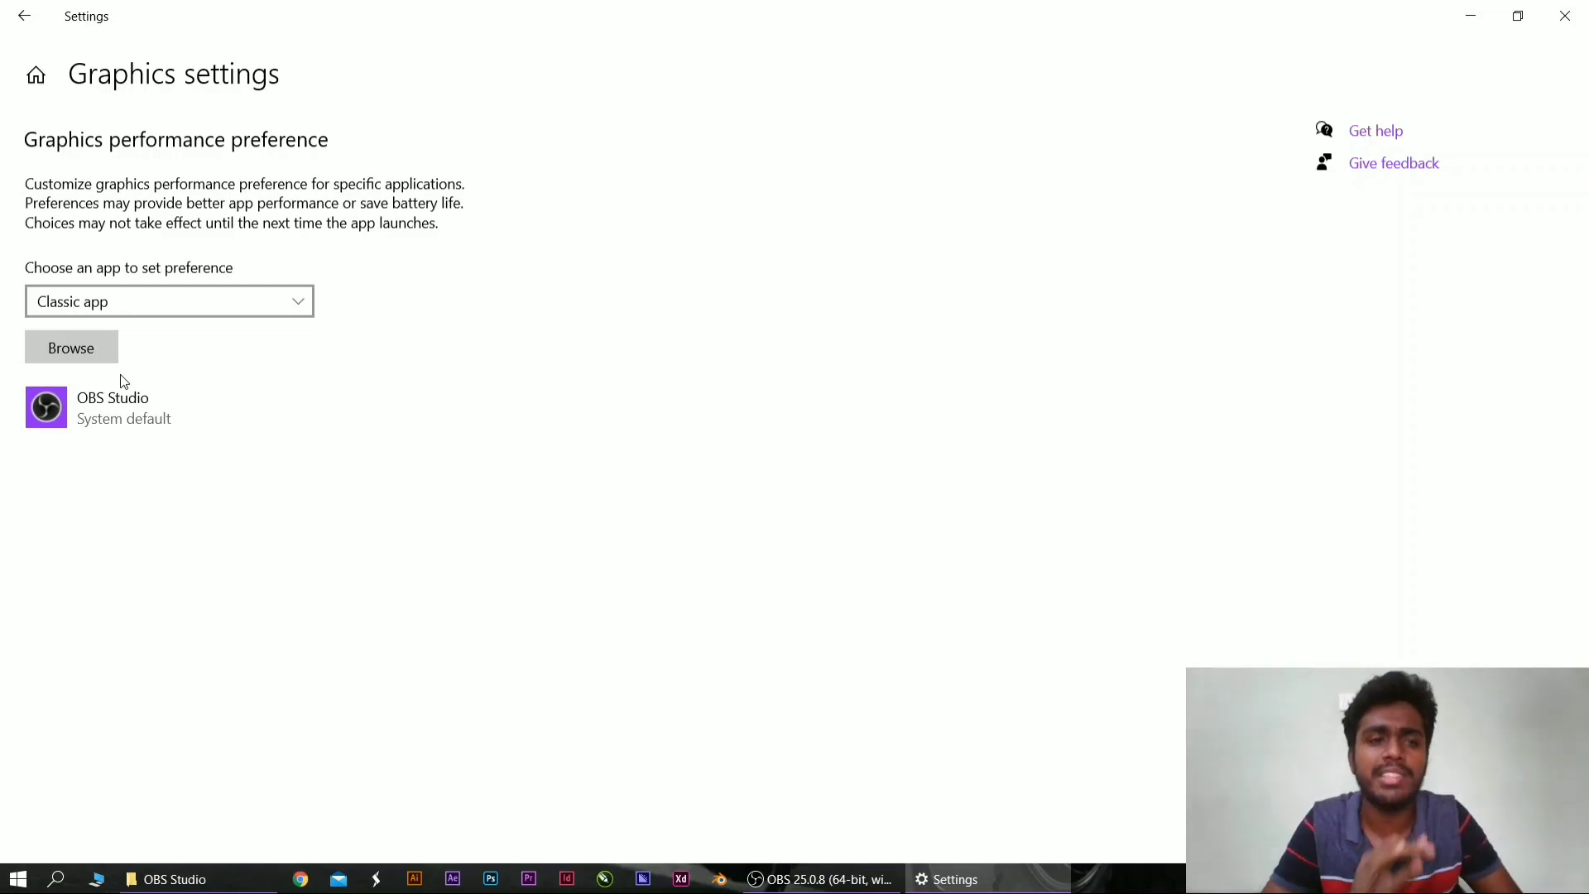
click(83, 361)
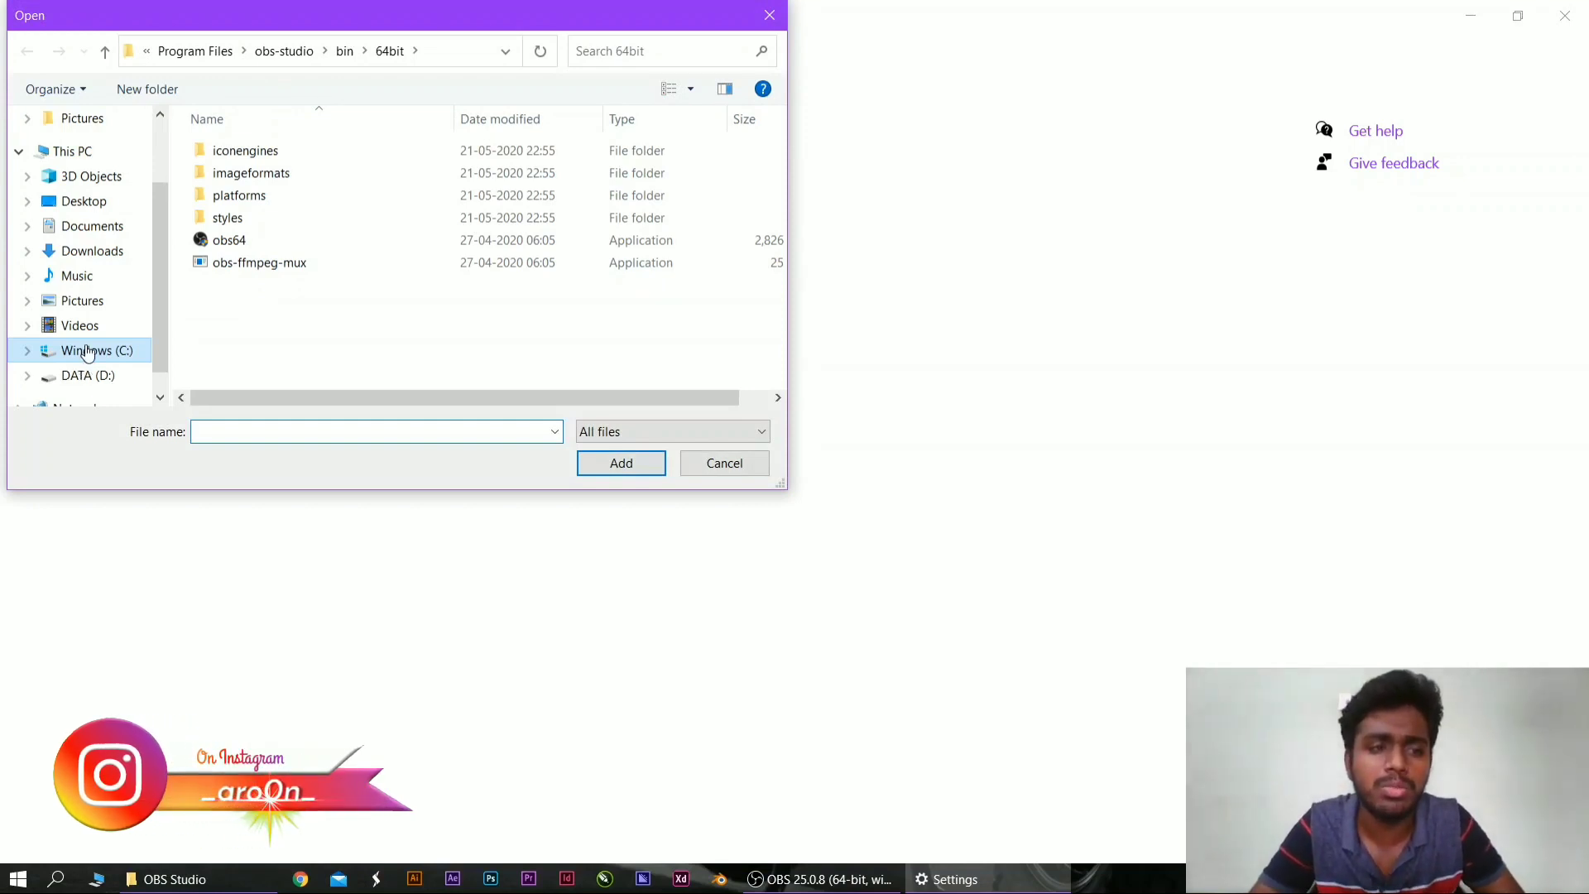
Add obs64 from C:\Program Files\obs-studio\bin\64bit to the graphics preference list.
click(71, 154)
double_click(309, 361)
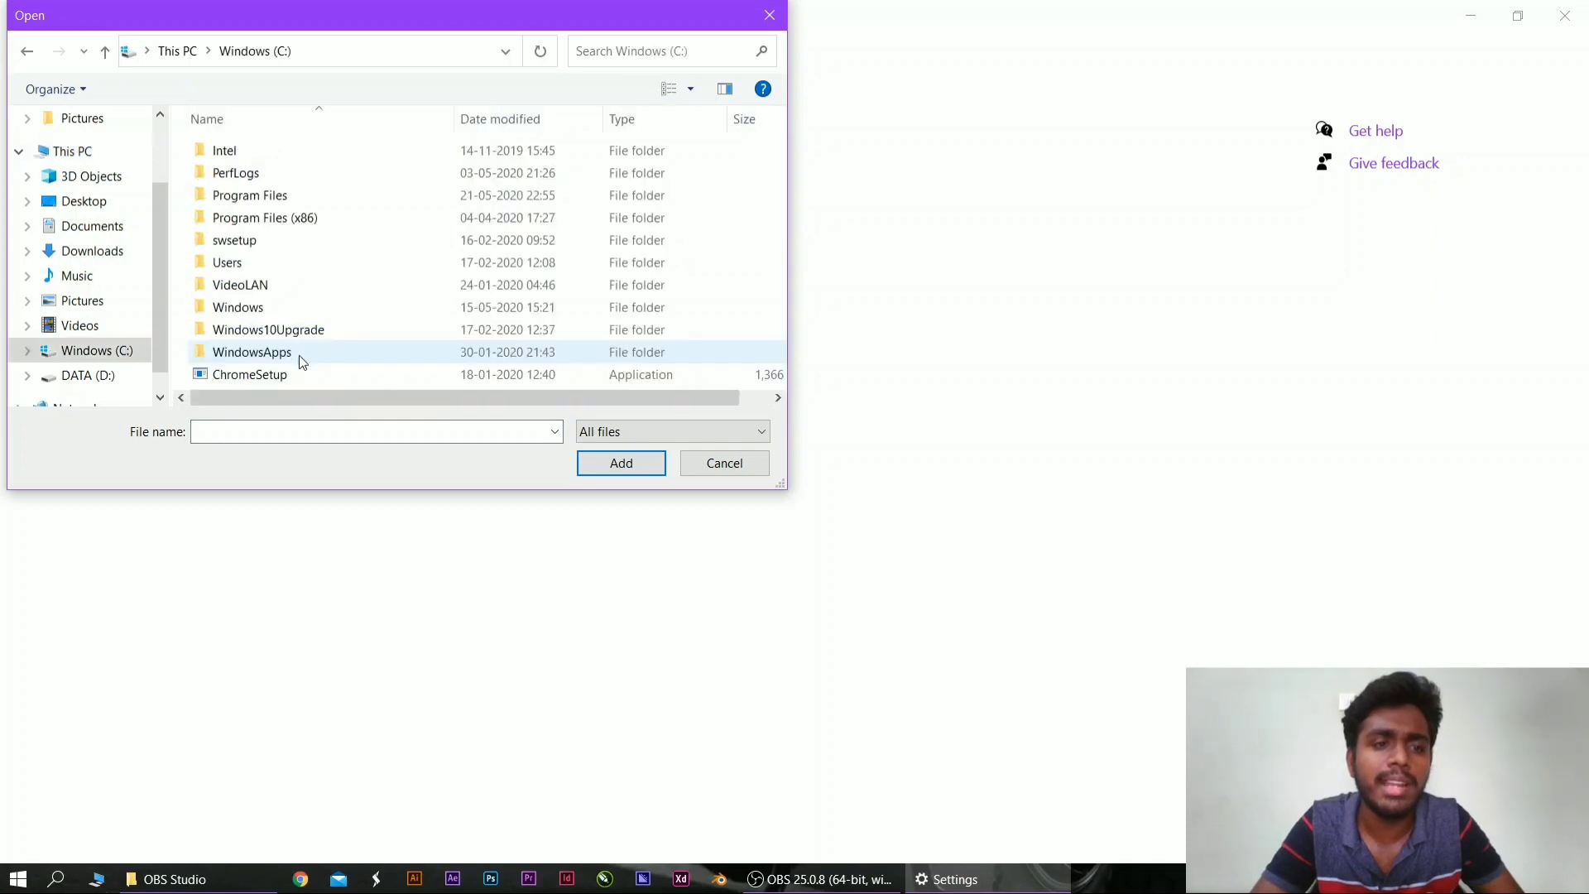
double_click(289, 196)
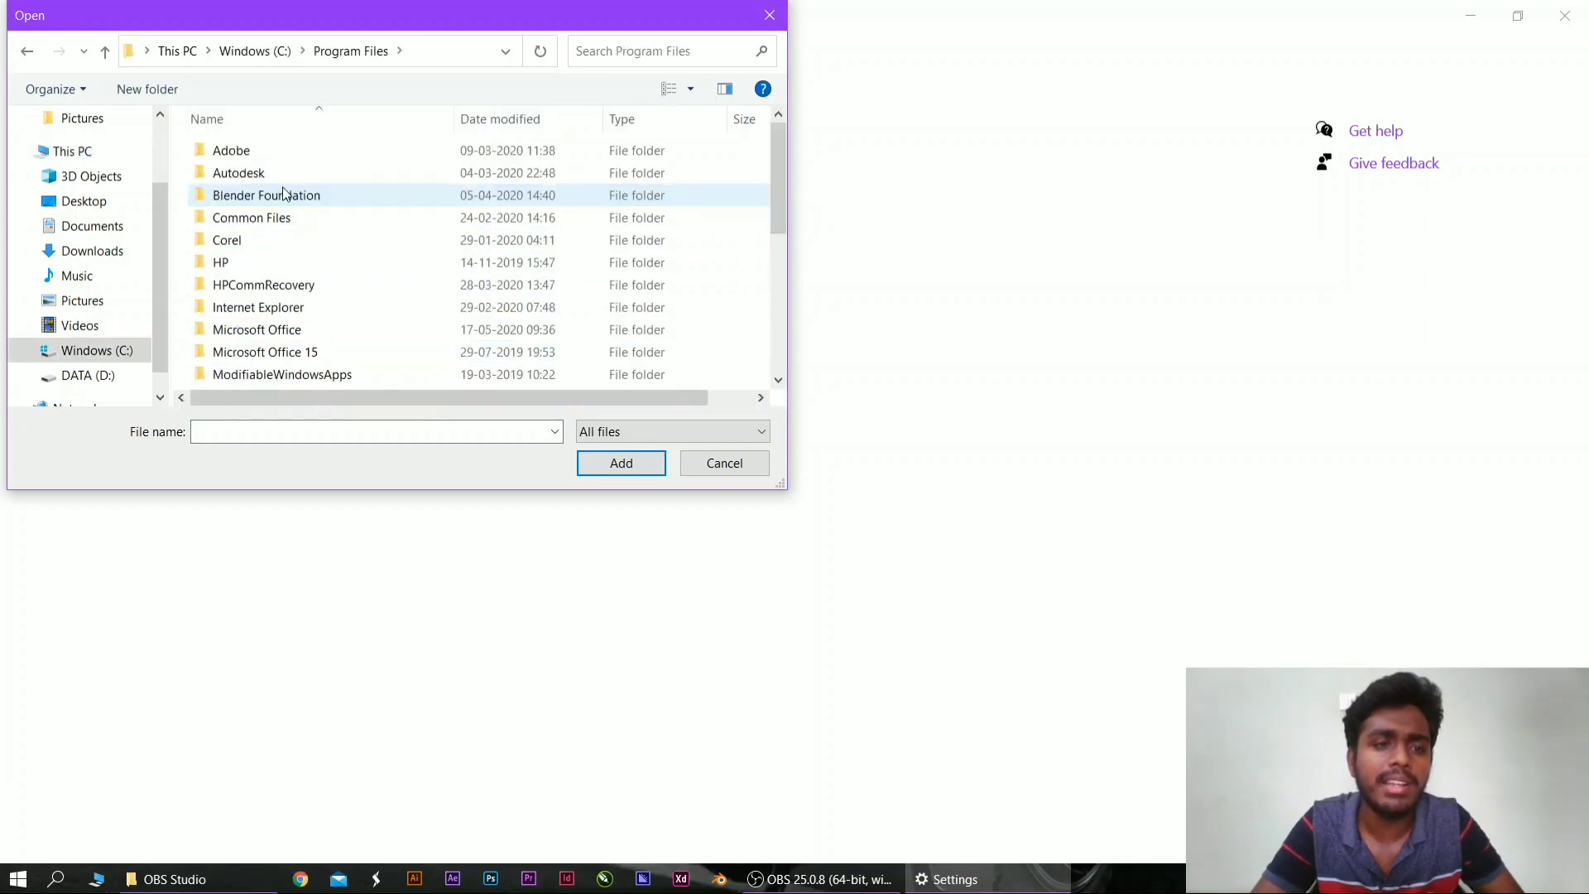
scroll(278, 260, down, 1)
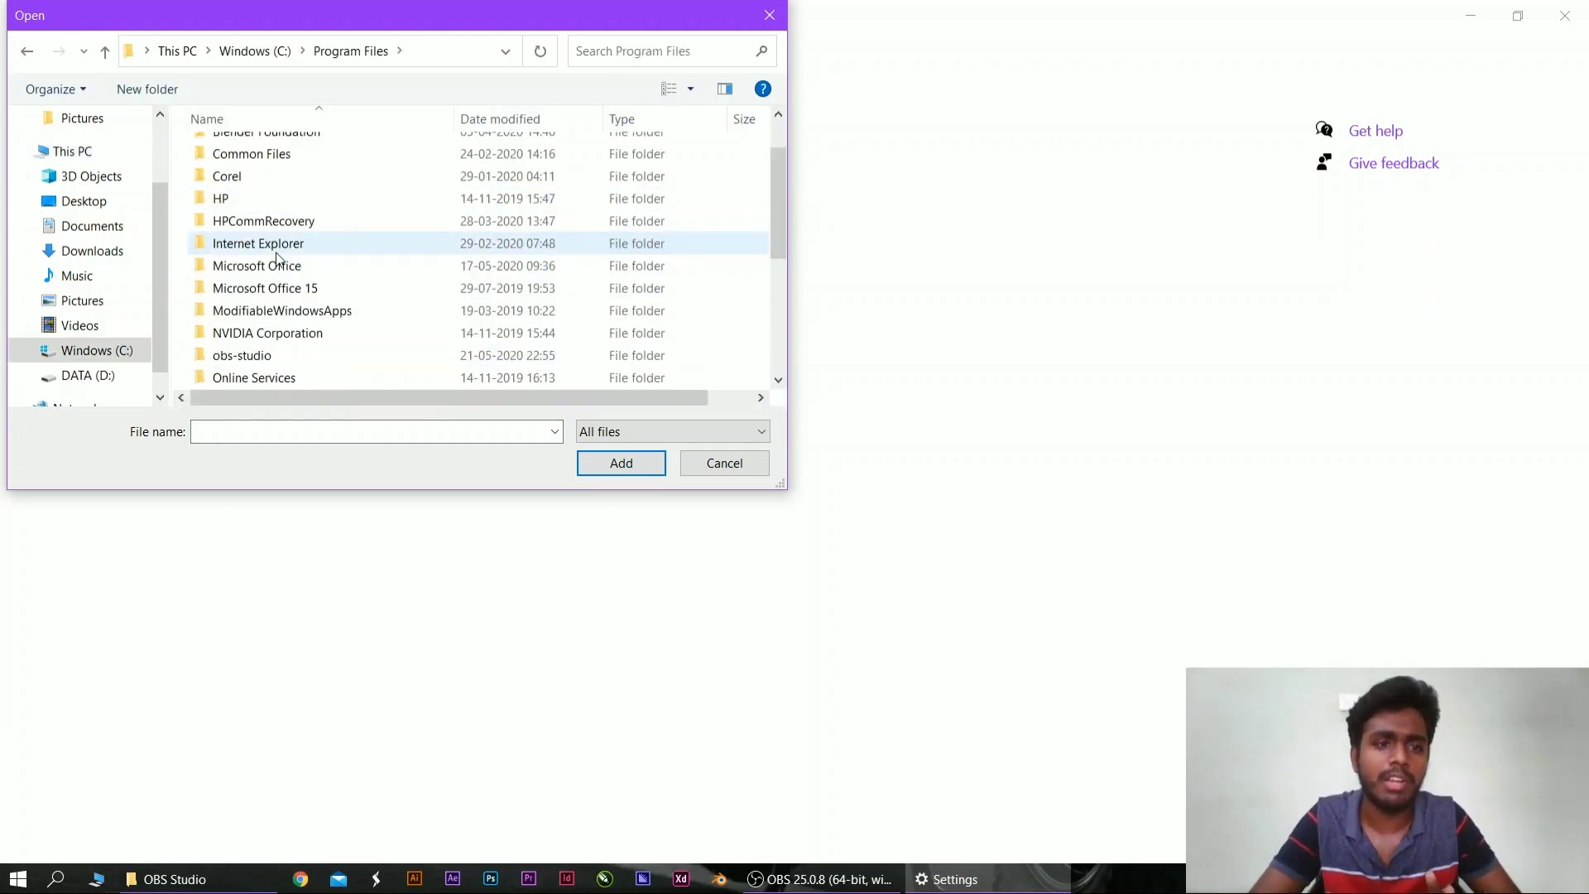
scroll(289, 312, down, 1)
click(248, 290)
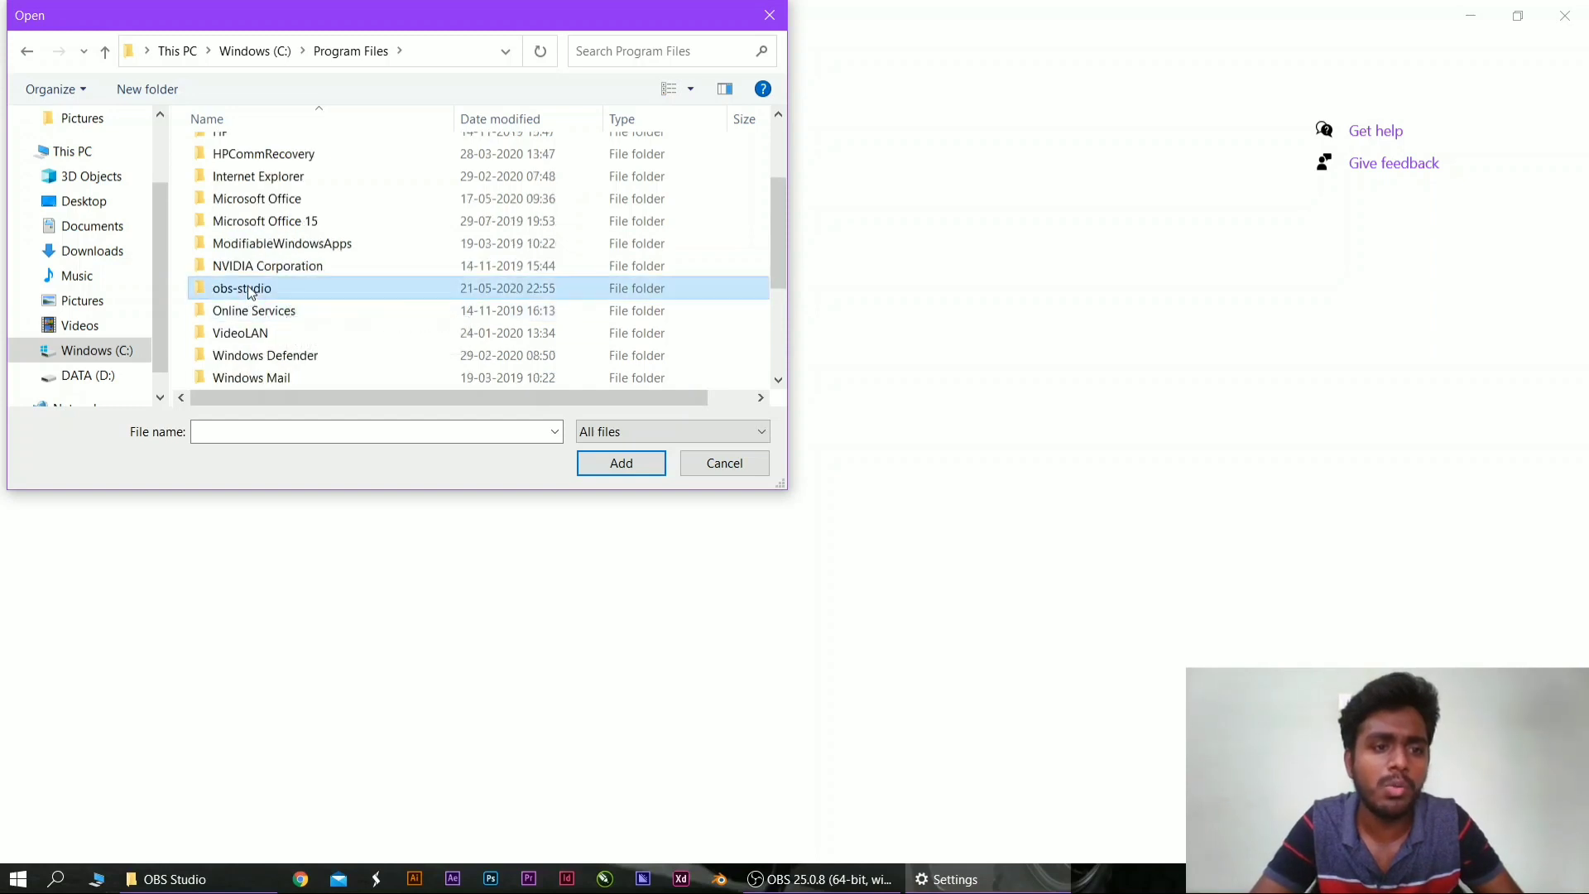
double_click(248, 290)
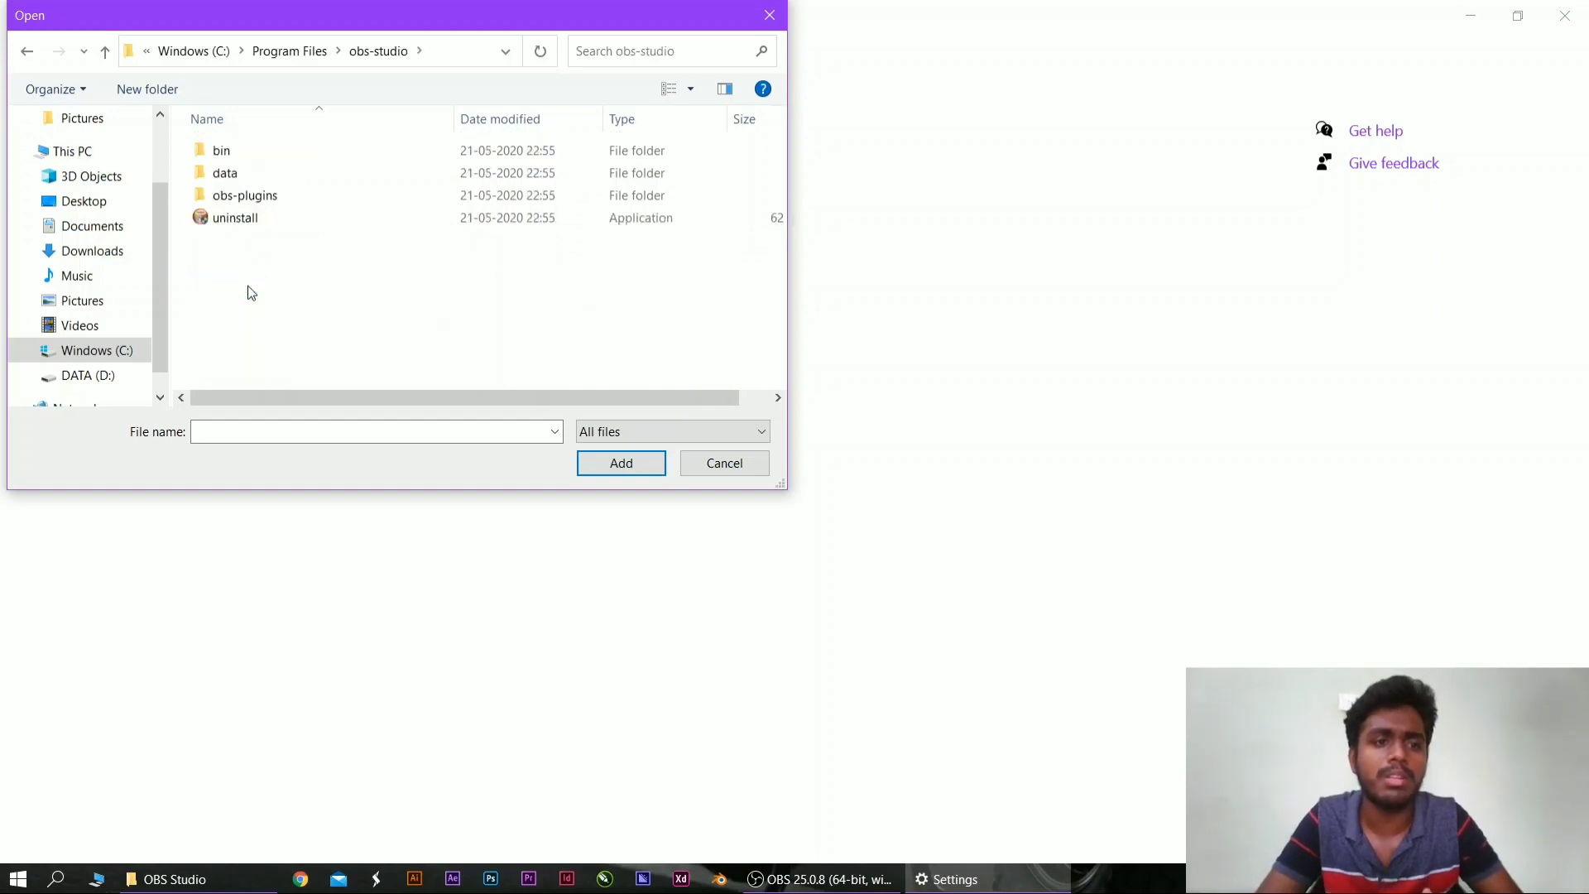
double_click(276, 156)
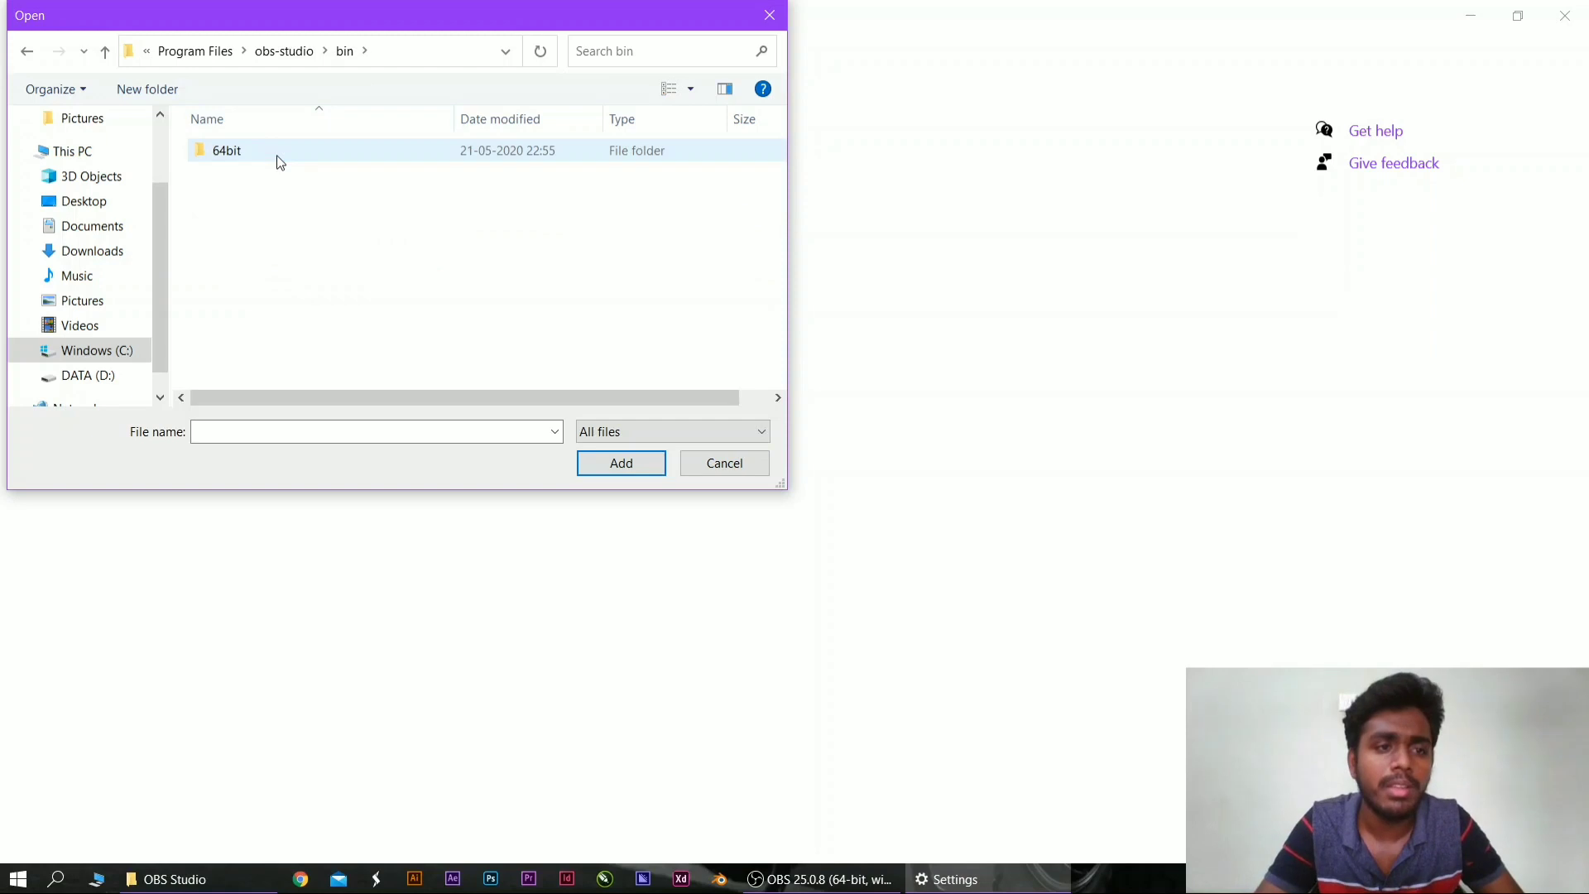
double_click(299, 156)
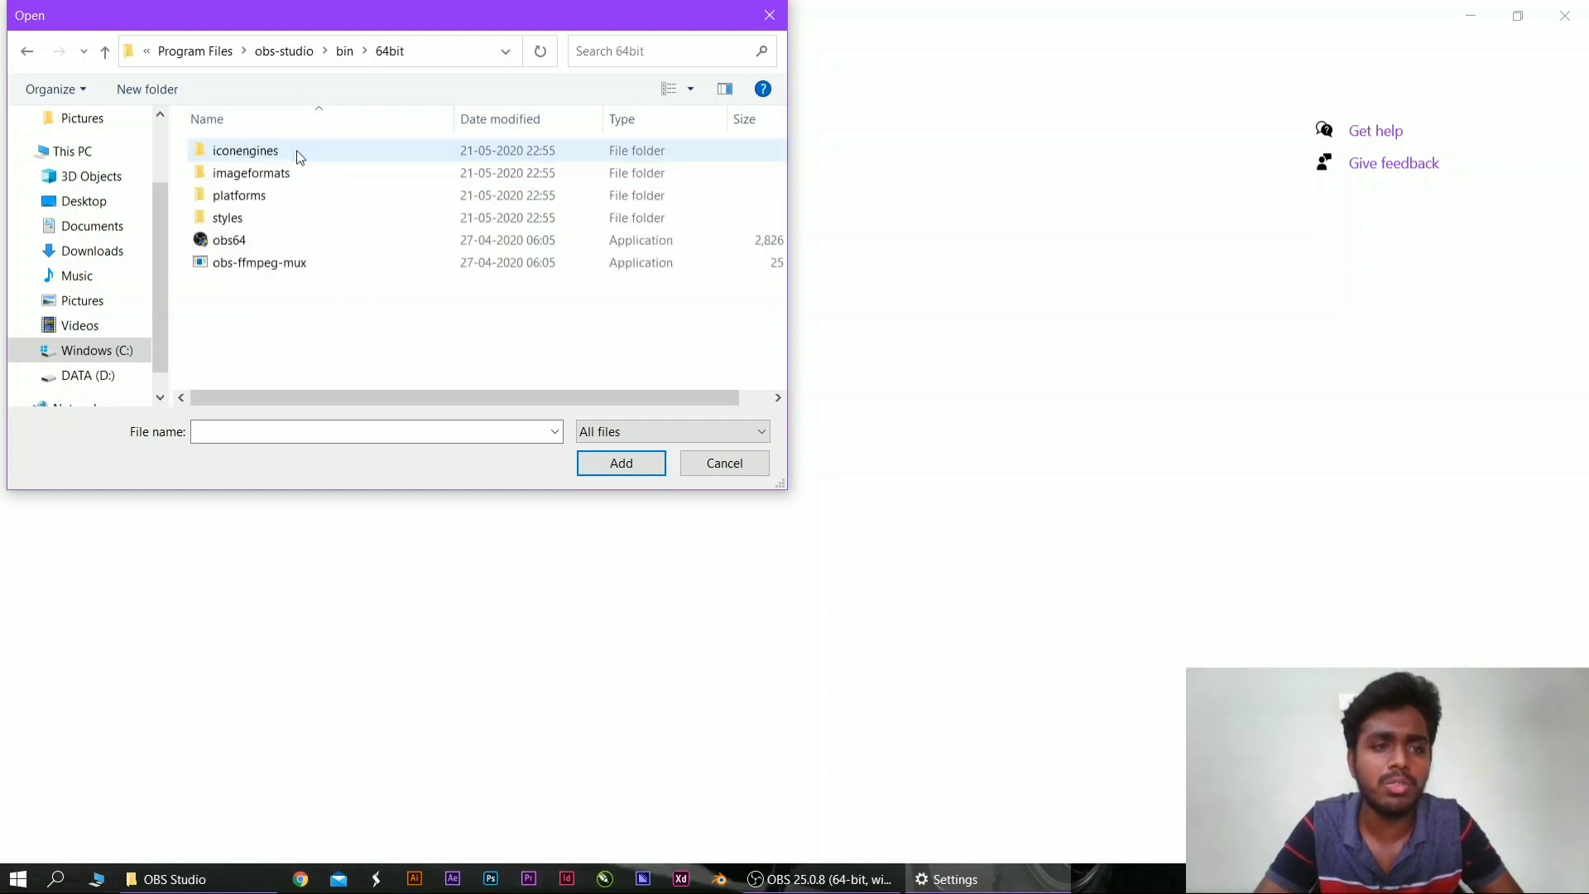
click(247, 243)
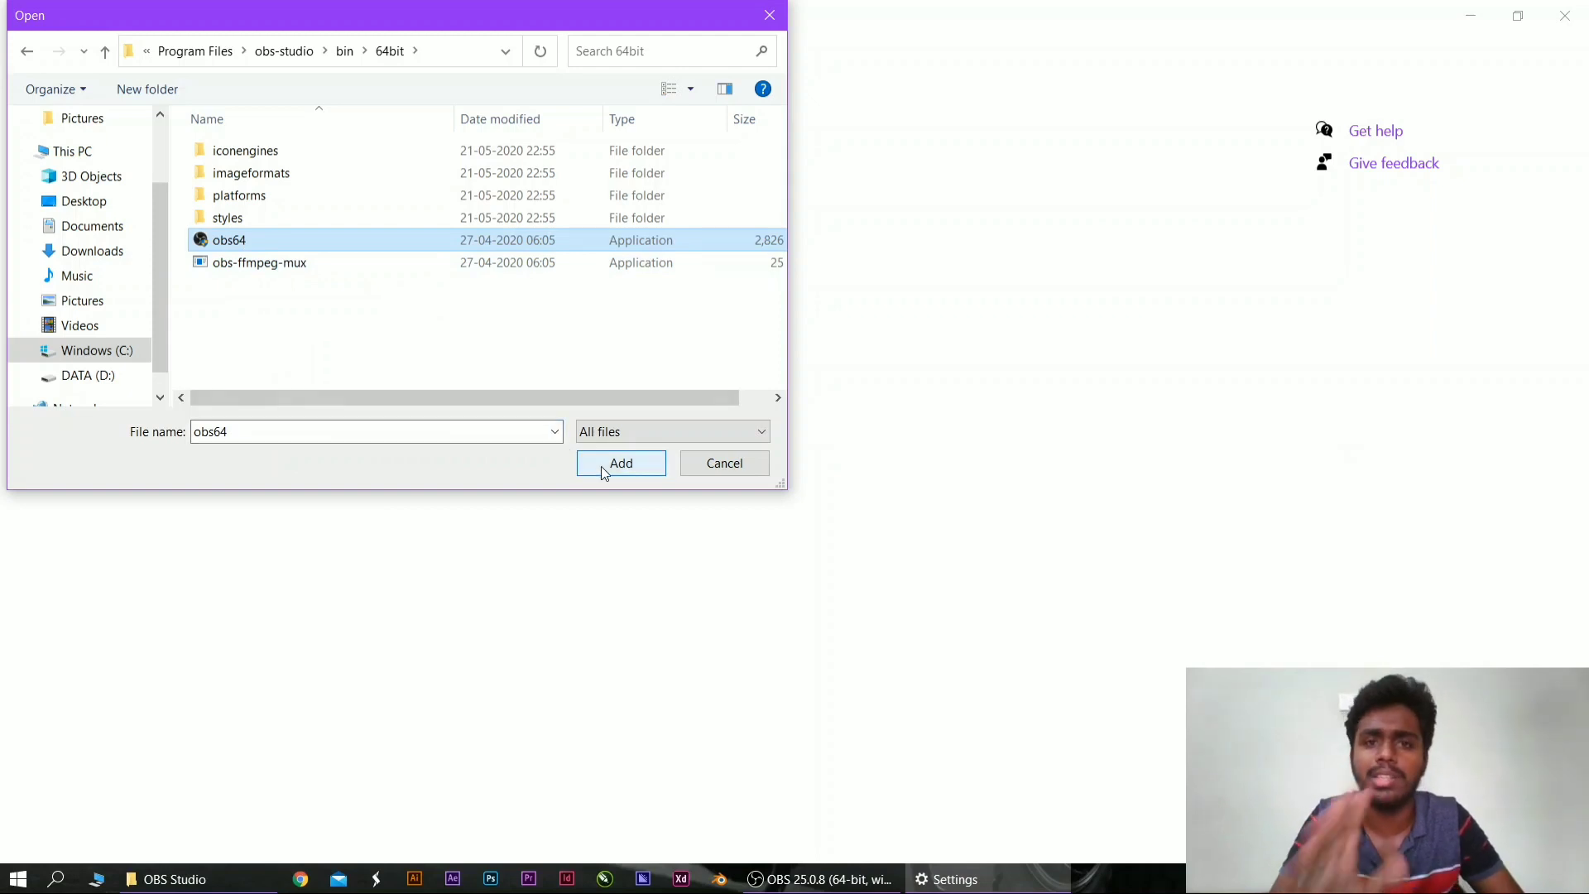
click(620, 463)
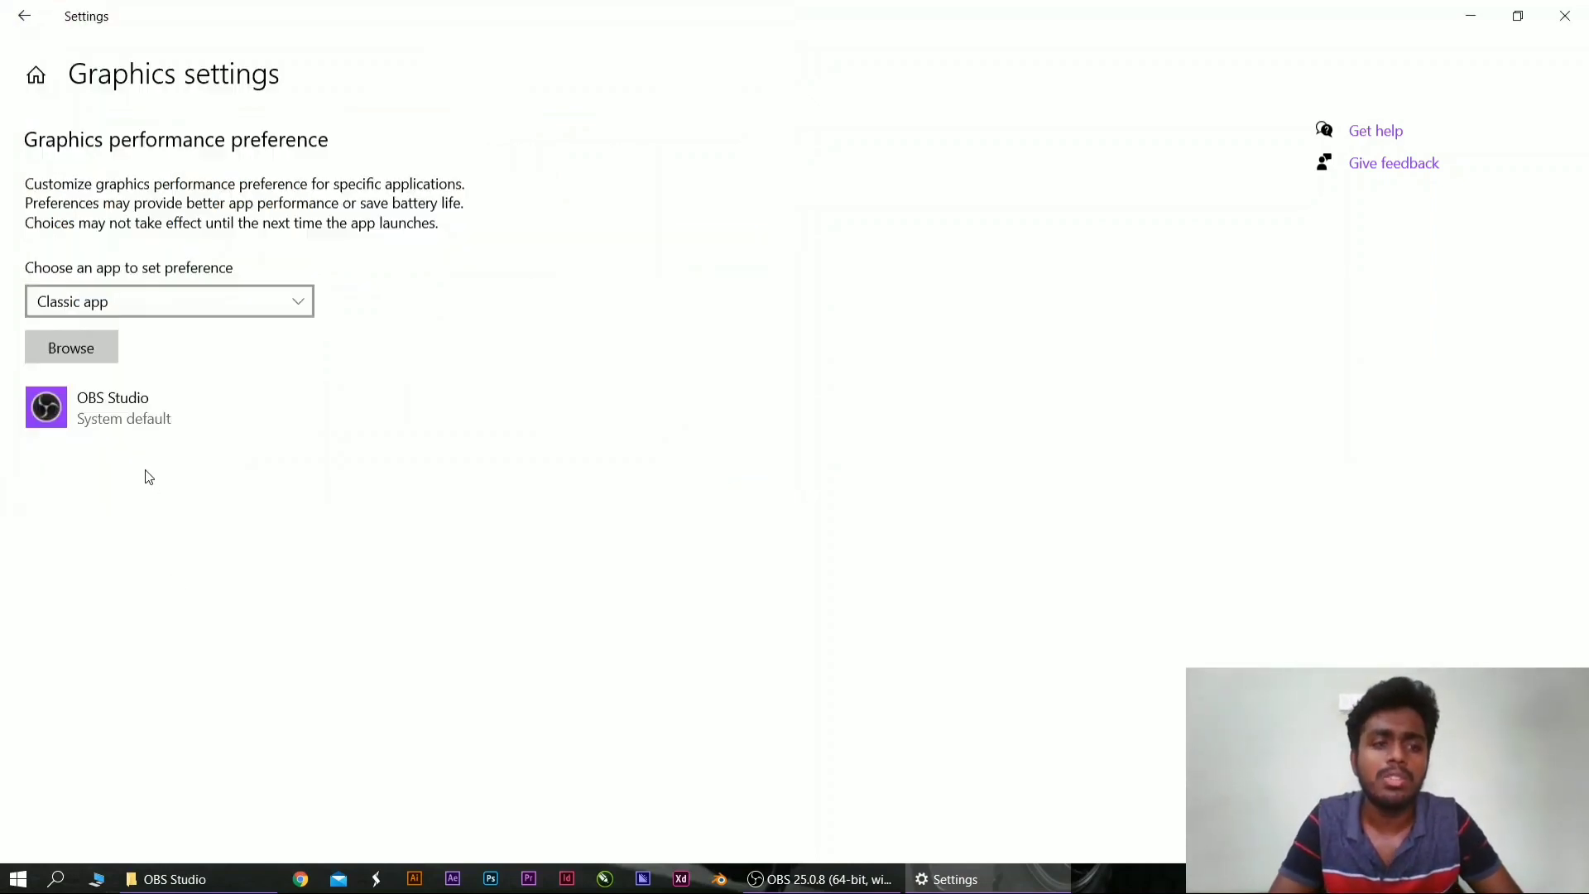
Expand the OBS Studio entry and open its graphics Options.
click(136, 436)
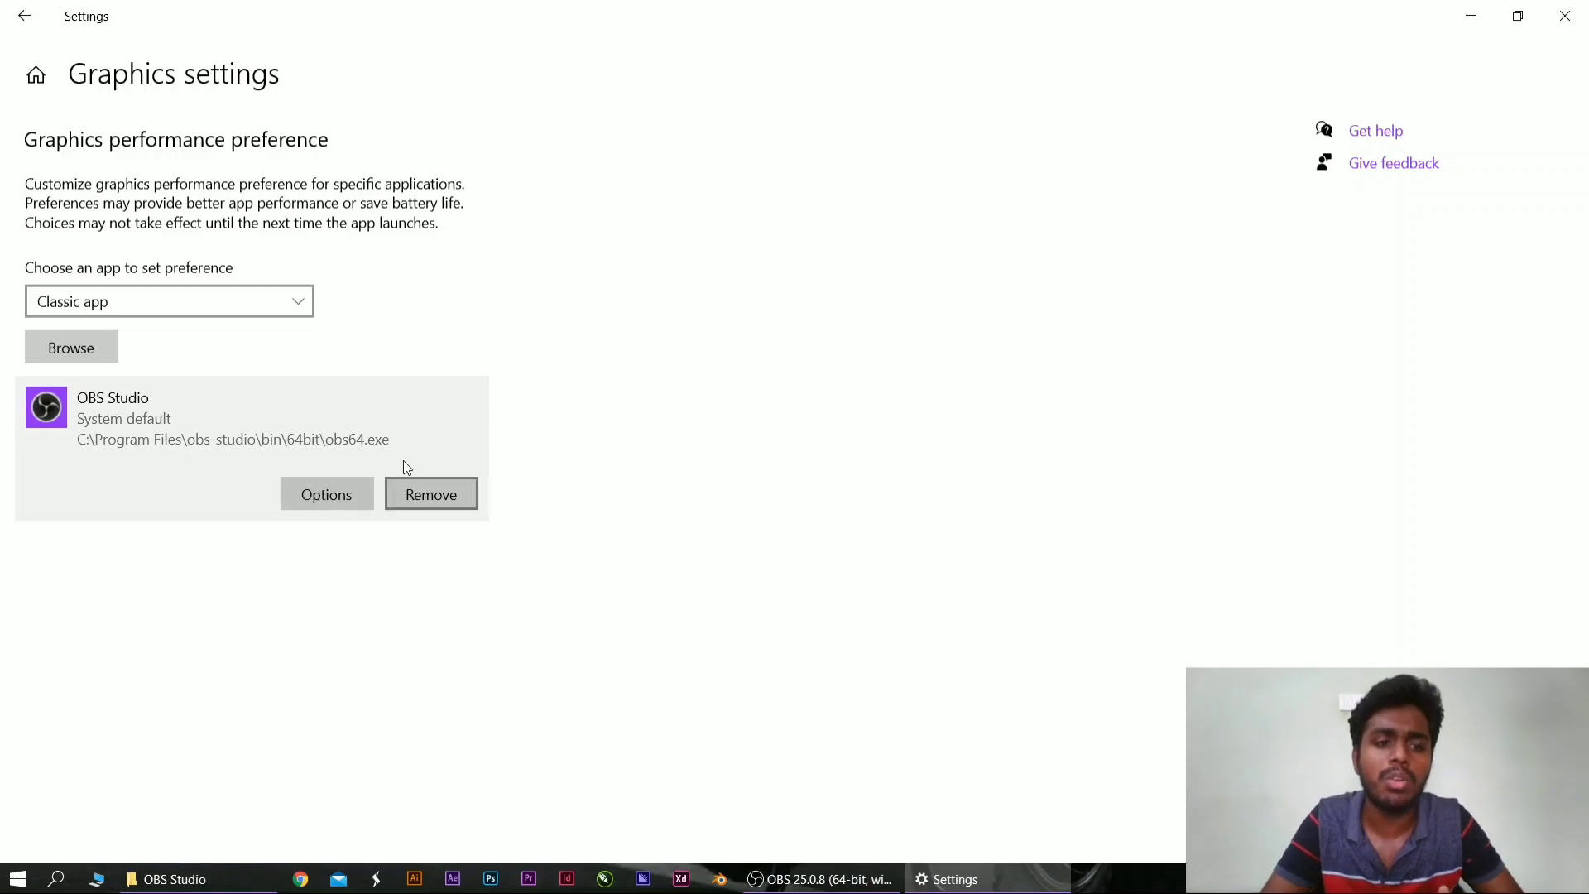
click(314, 488)
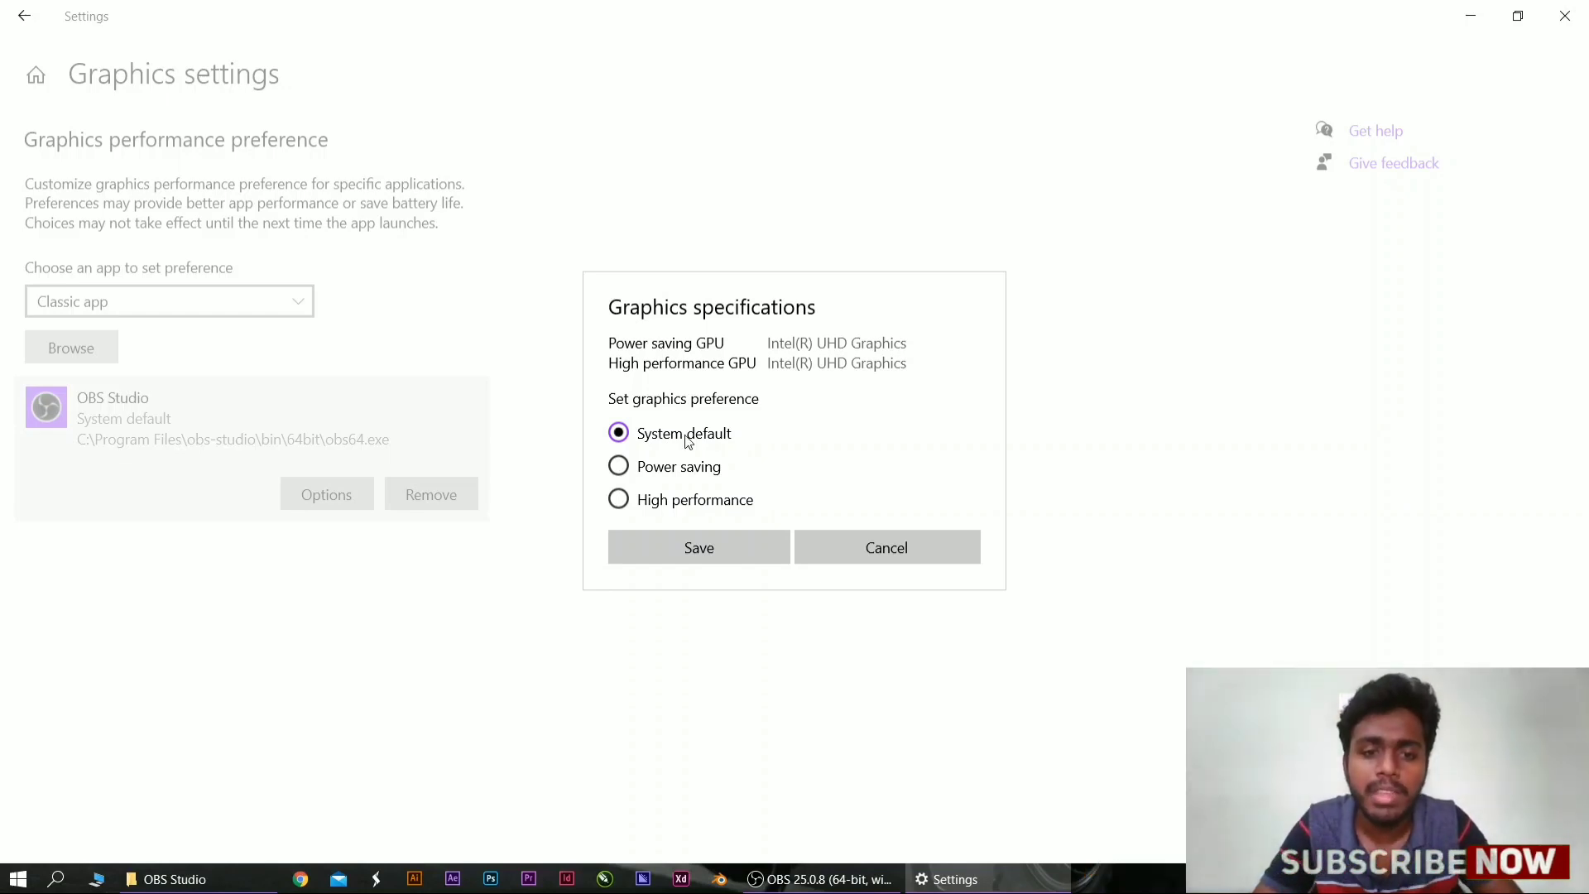
Select Power saving for OBS Studio in Graphics specifications and save it.
click(620, 468)
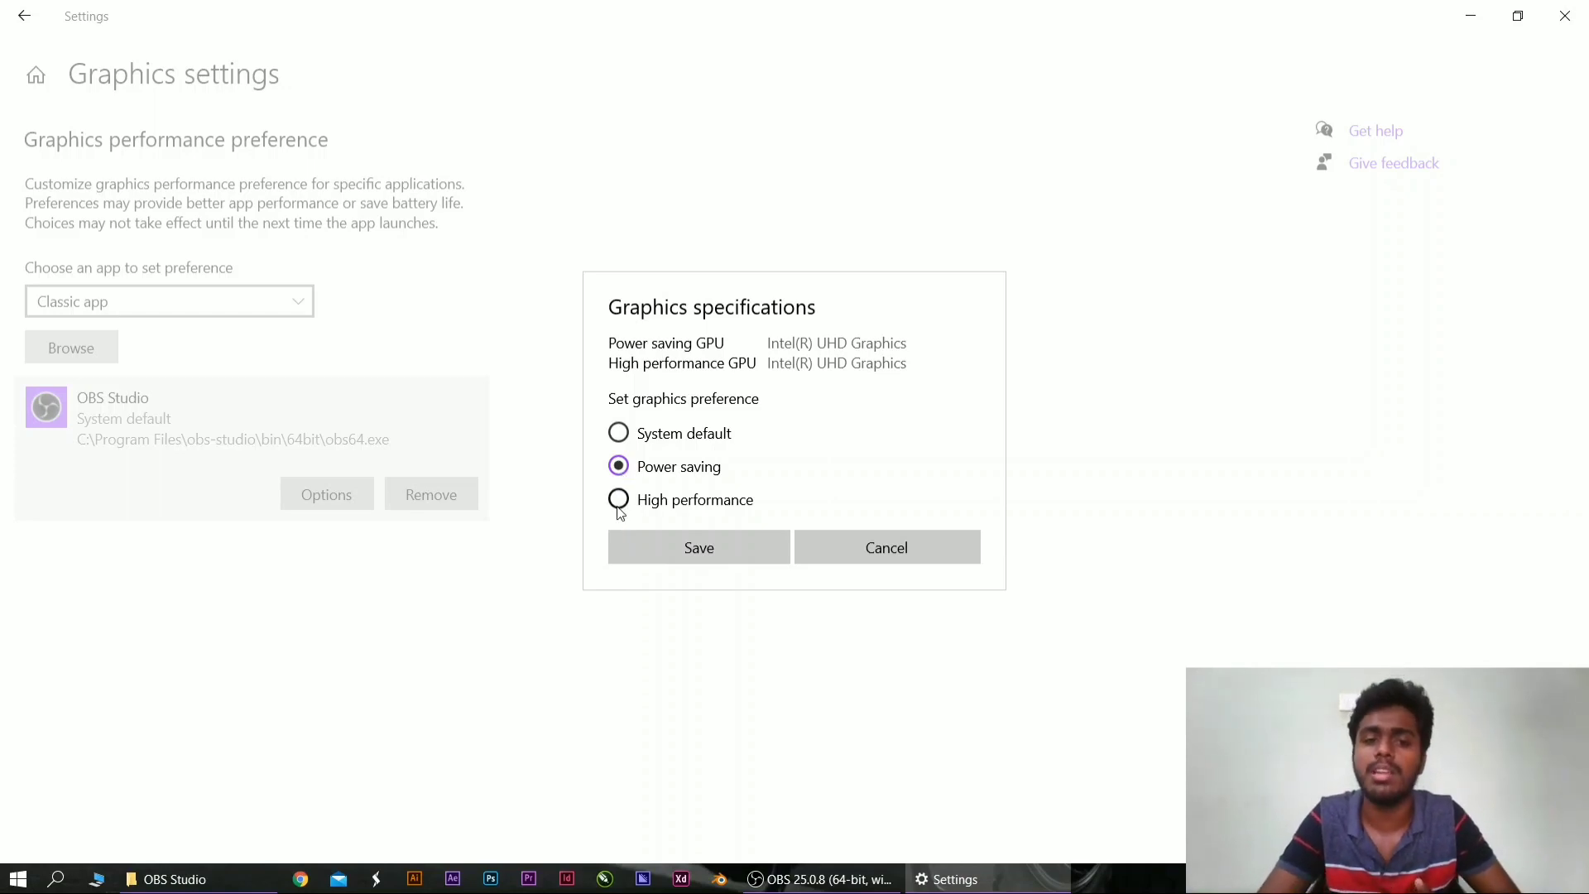
click(619, 503)
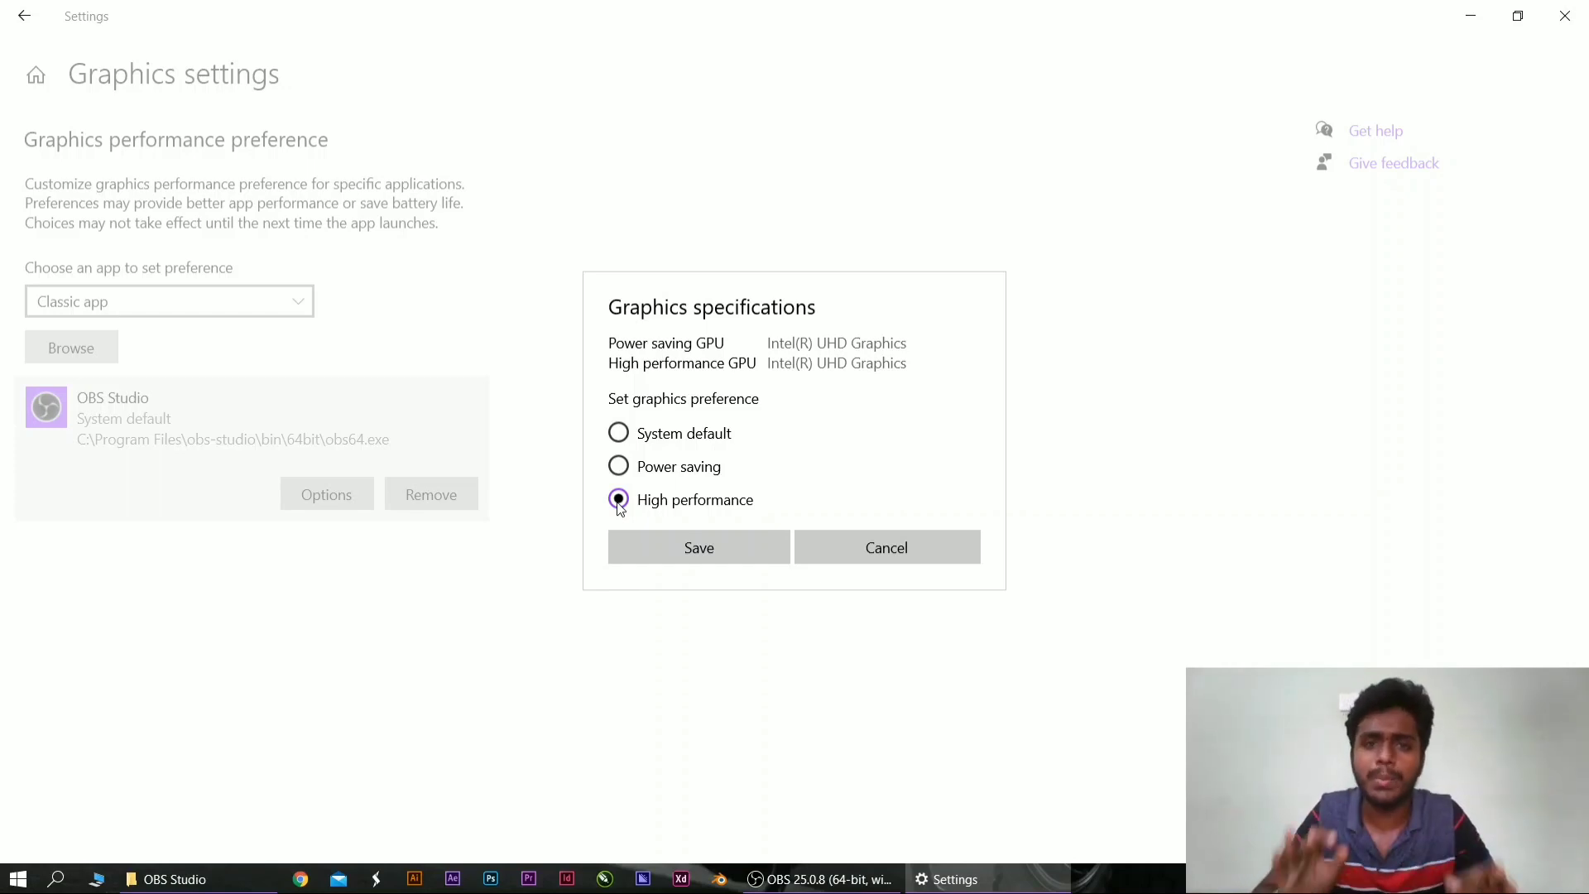
click(618, 467)
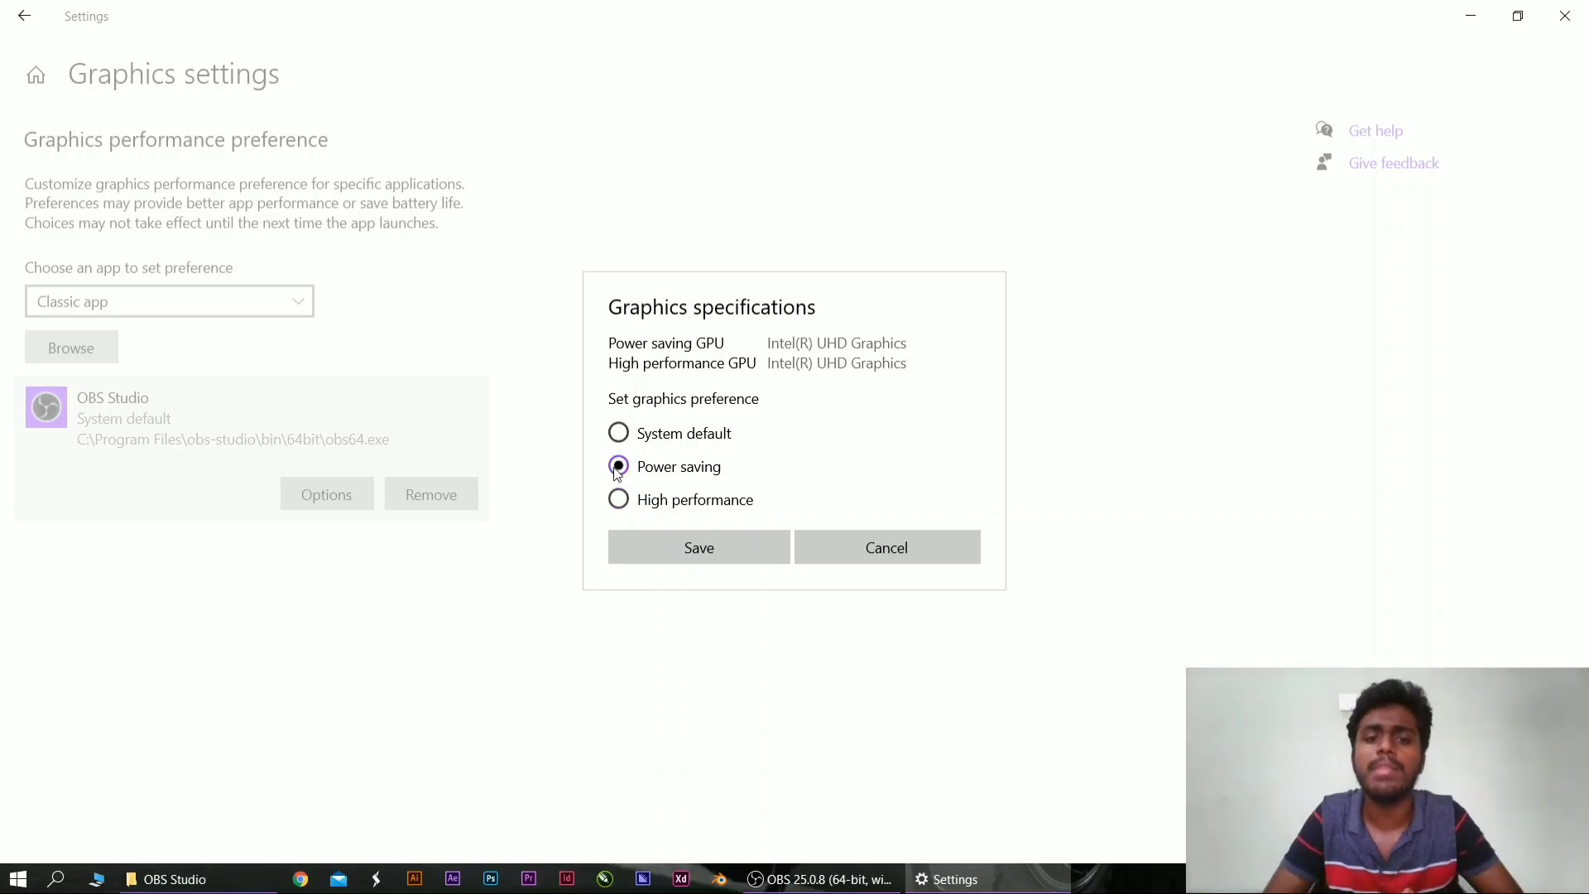
click(660, 556)
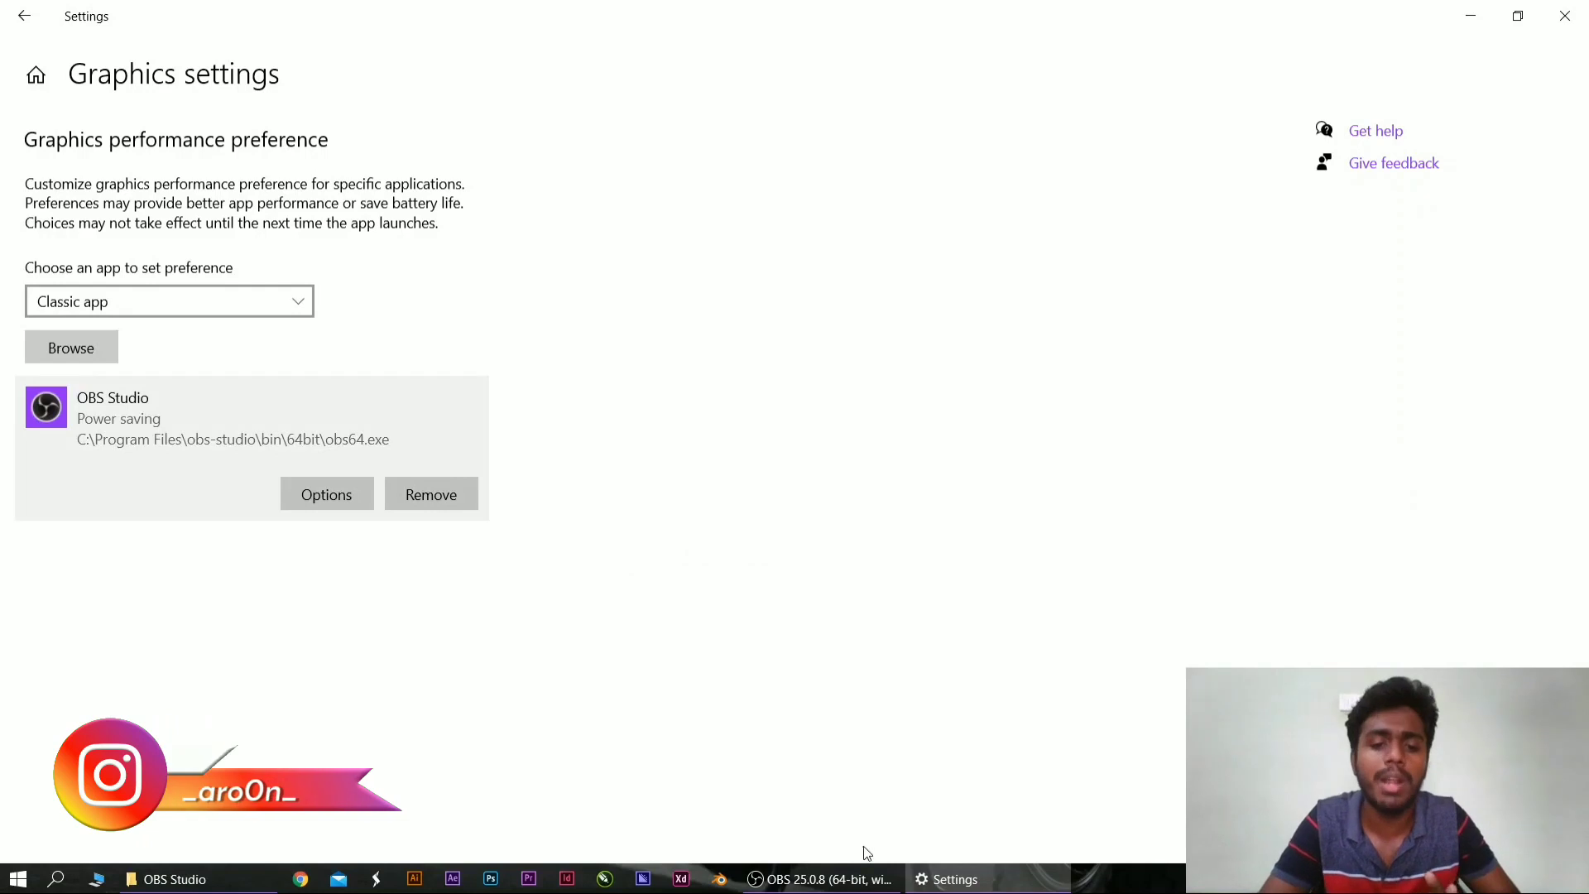